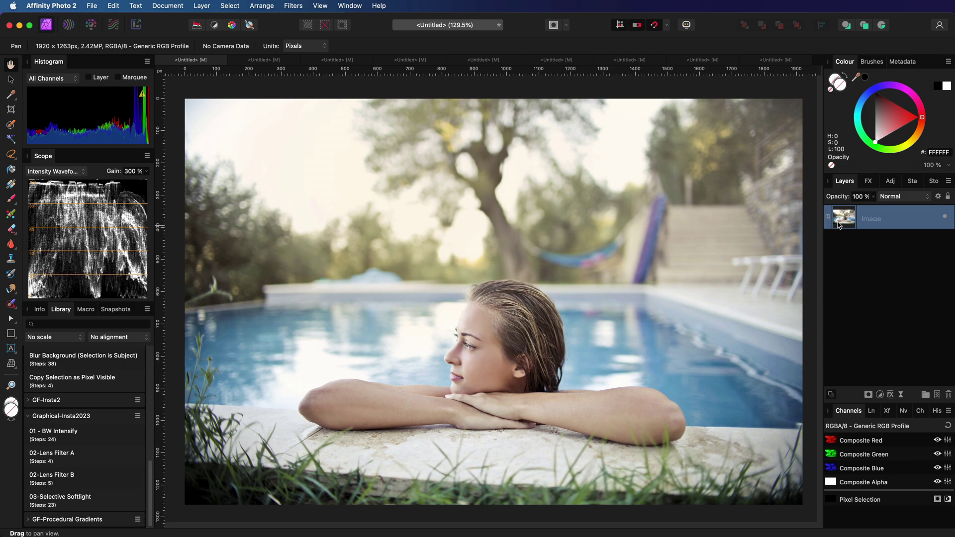
Step: Add a Selective Colour adjustment and set Reds cyan to −100% and black to +100%
{"action": "left_click", "coordinate": [879, 395]}
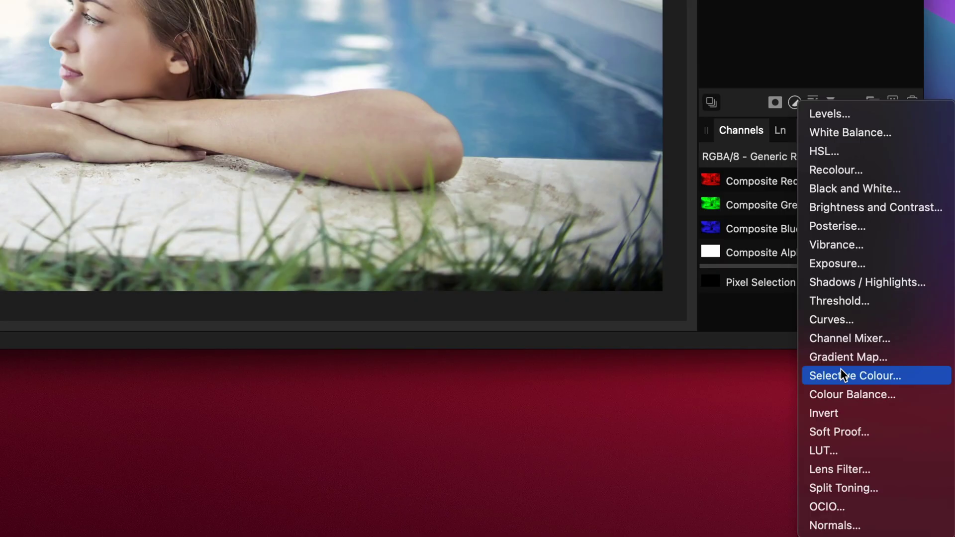
{"action": "left_click", "coordinate": [841, 371]}
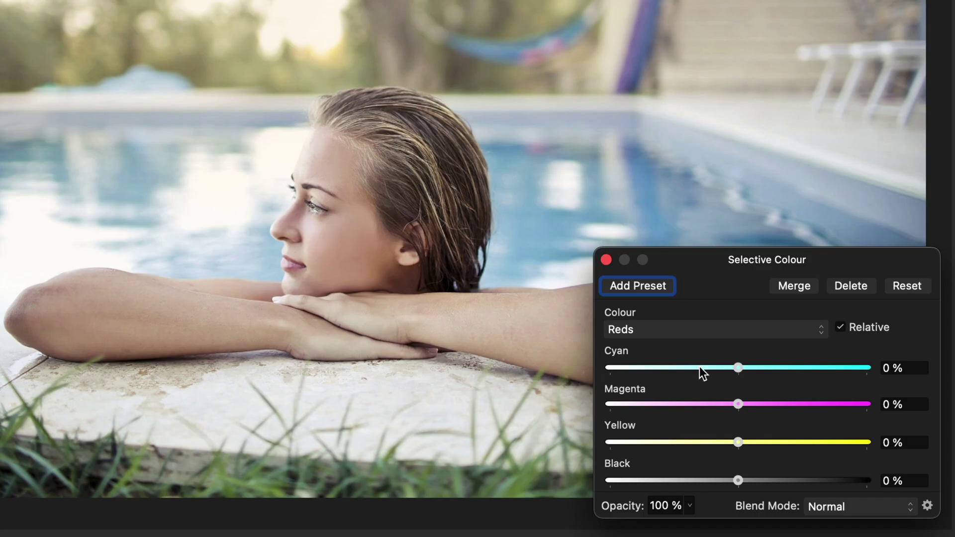
{"action": "left_click_drag", "start_coordinate": [700, 369], "coordinate": [458, 380]}
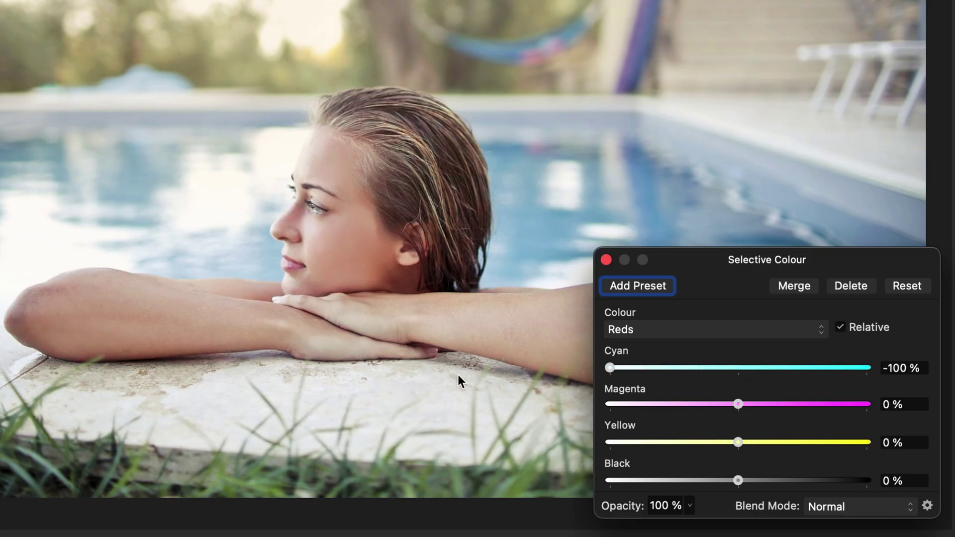
{"action": "left_click_drag", "start_coordinate": [738, 481], "coordinate": [868, 481]}
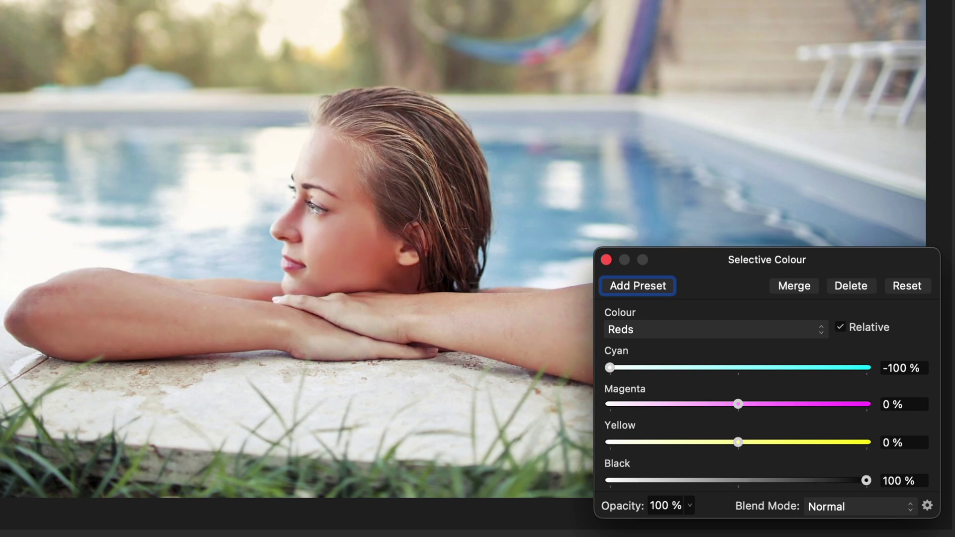
Step: Set Yellows cyan to −100% and yellow to 100%
{"action": "left_click", "coordinate": [732, 330]}
{"action": "left_click", "coordinate": [730, 344]}
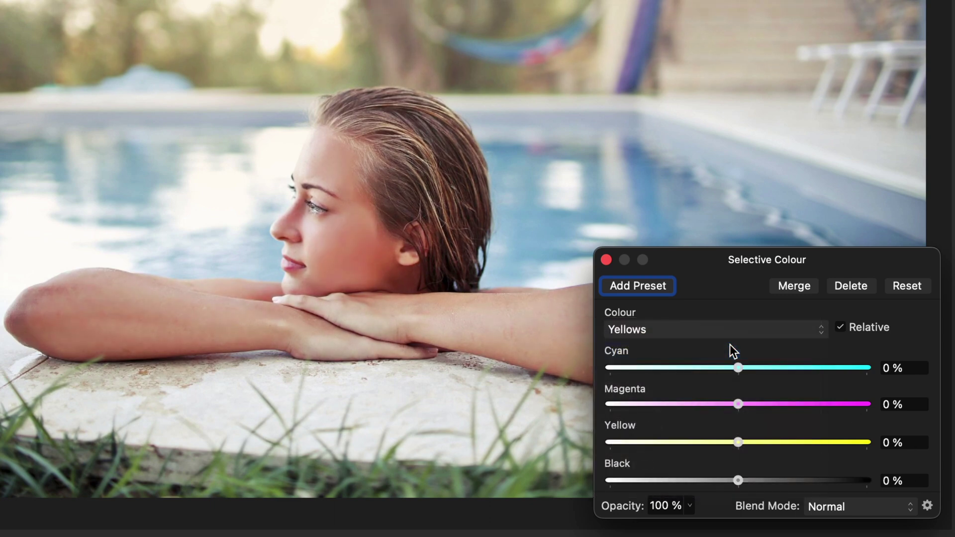
{"action": "left_click_drag", "start_coordinate": [737, 367], "coordinate": [513, 371]}
{"action": "left_click_drag", "start_coordinate": [738, 442], "coordinate": [867, 442]}
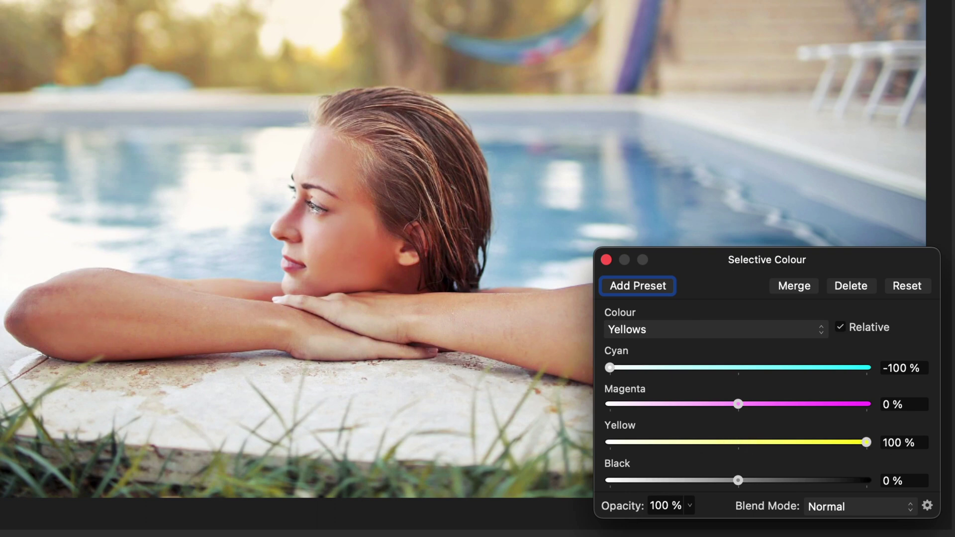
Step: Reduce black in the Greens and push Blues cyan to 100%
{"action": "left_click", "coordinate": [756, 329]}
{"action": "key", "text": "Return"}
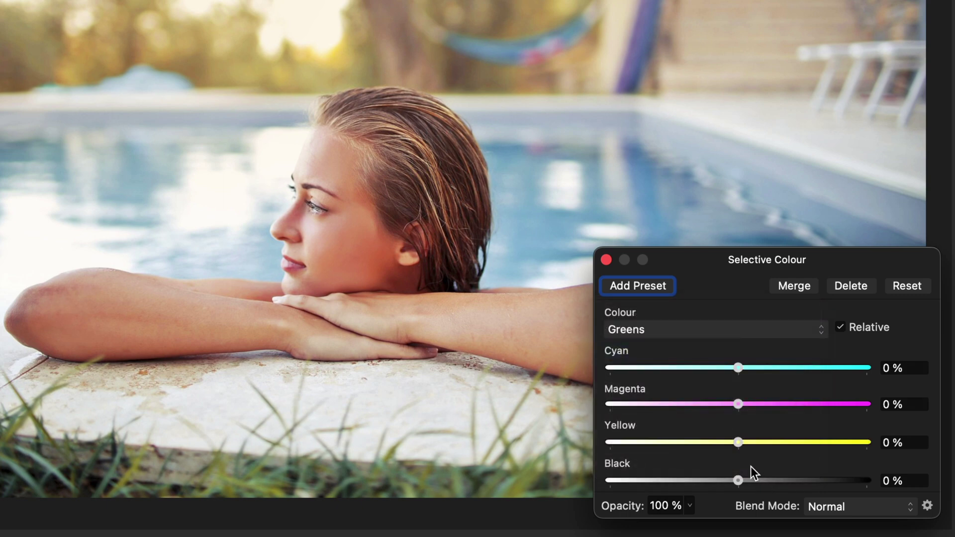
{"action": "left_click_drag", "start_coordinate": [741, 479], "coordinate": [541, 487]}
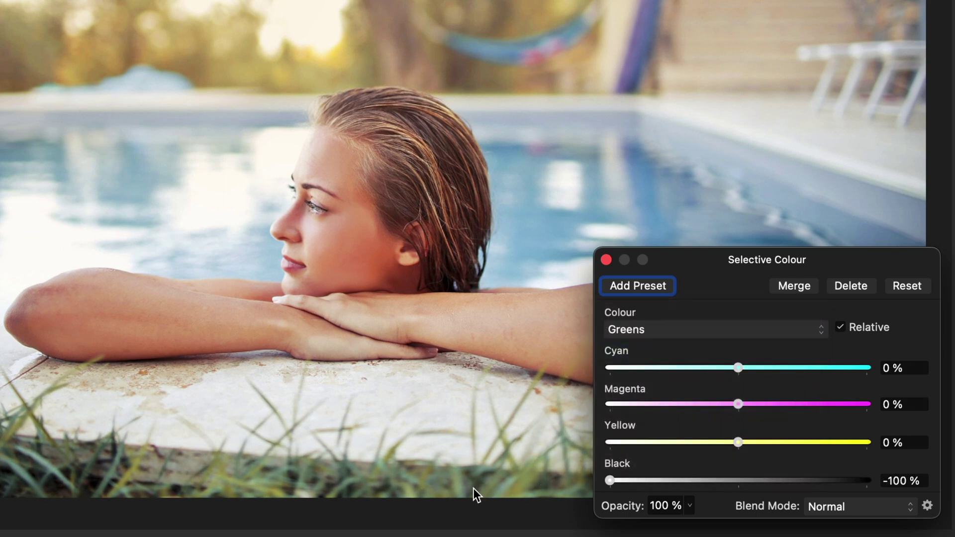
{"action": "left_click", "coordinate": [703, 330]}
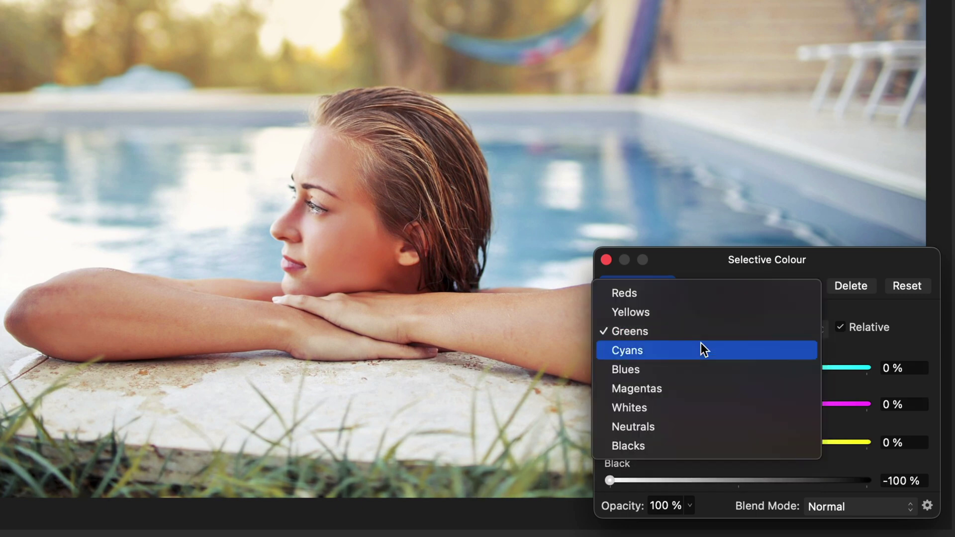
{"action": "left_click", "coordinate": [702, 368]}
{"action": "left_click_drag", "start_coordinate": [738, 367], "coordinate": [866, 368]}
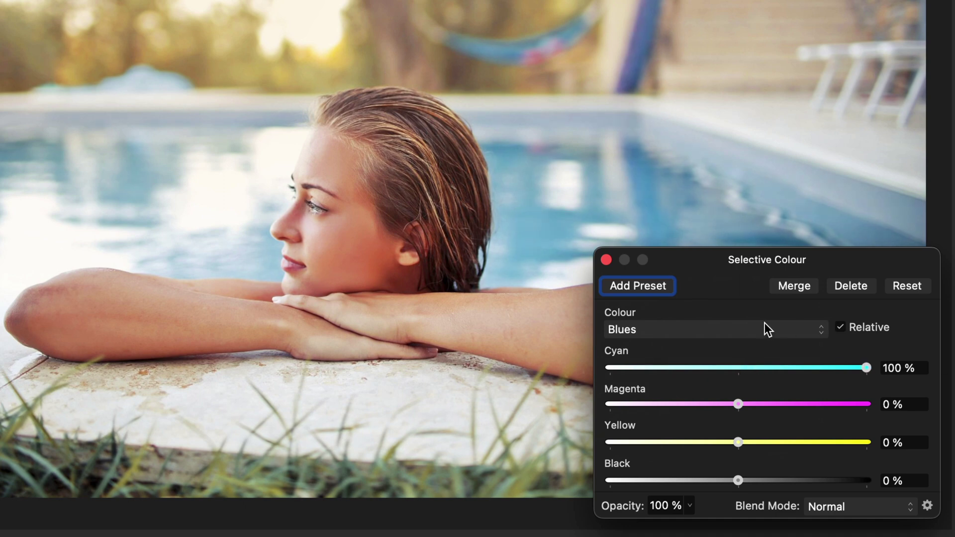
Step: Set Whites black to −100% and give the Blacks magenta 21% and yellow 11%
{"action": "left_click", "coordinate": [747, 330]}
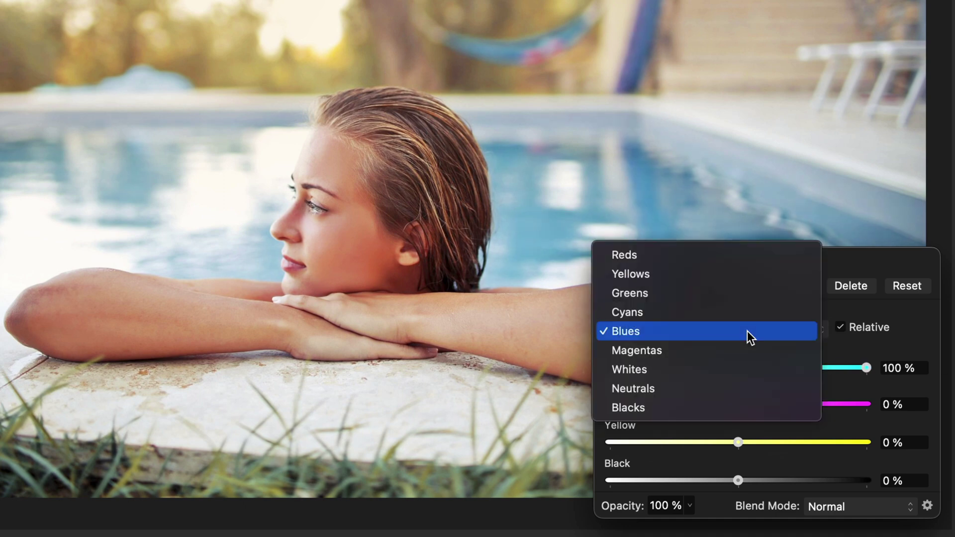
{"action": "left_click", "coordinate": [736, 368]}
{"action": "left_click_drag", "start_coordinate": [739, 478], "coordinate": [471, 489]}
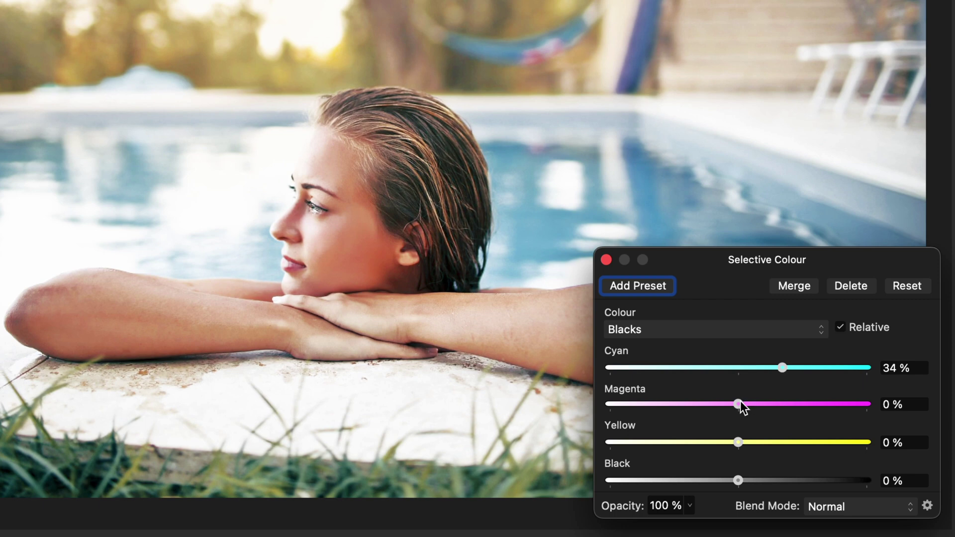
{"action": "left_click_drag", "start_coordinate": [740, 403], "coordinate": [768, 403]}
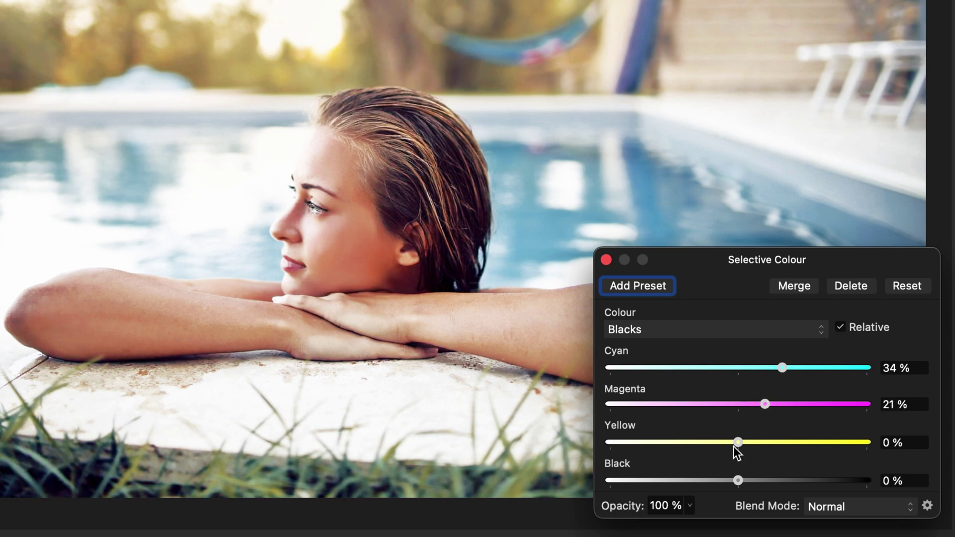
{"action": "left_click_drag", "start_coordinate": [738, 442], "coordinate": [751, 444]}
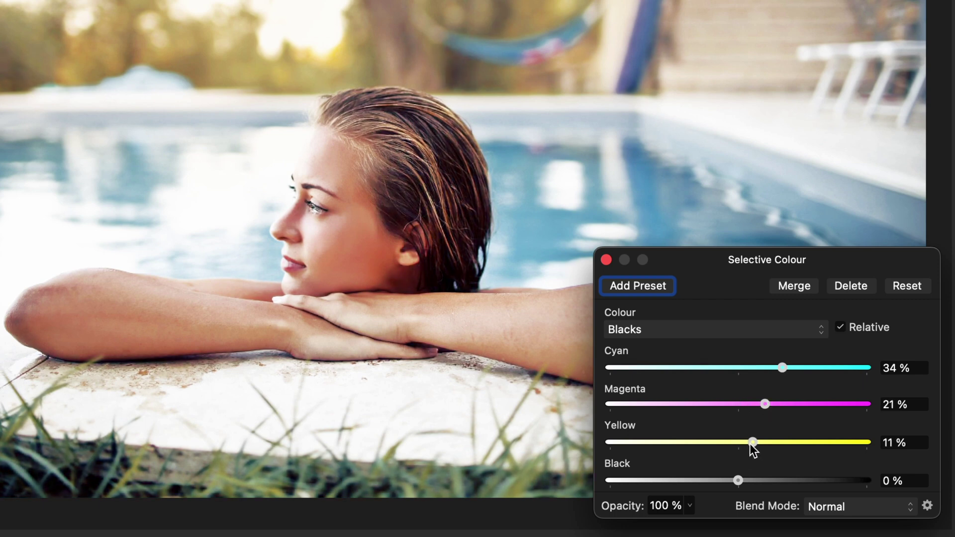
Step: Close the Selective Colour settings and set the layer's blend mode to Screen
{"action": "left_click", "coordinate": [607, 260]}
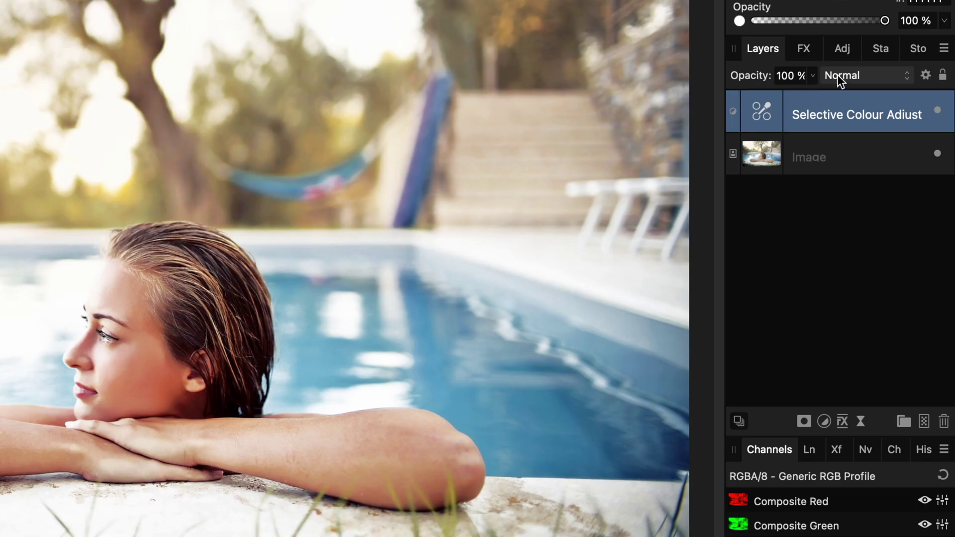
{"action": "left_click", "coordinate": [888, 196]}
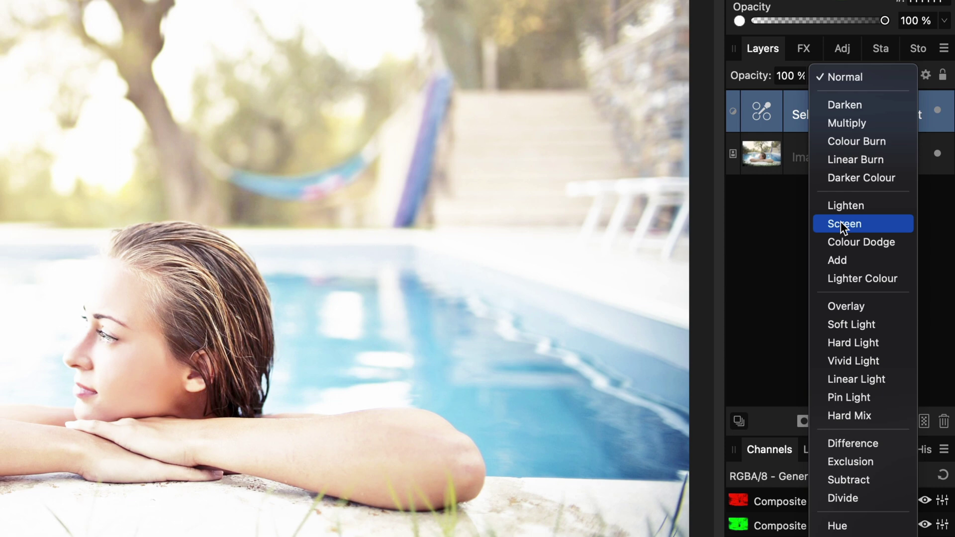
{"action": "left_click", "coordinate": [841, 222]}
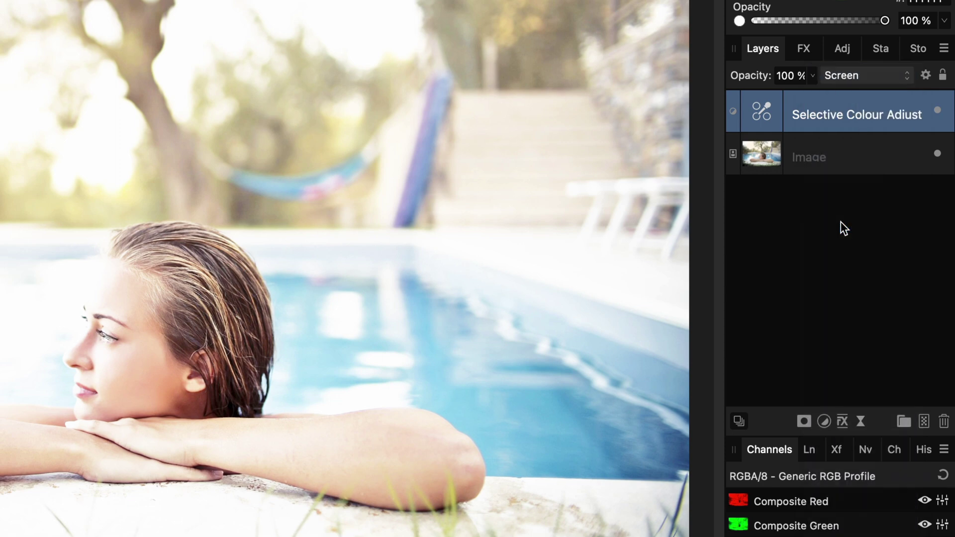
Step: Duplicate the Selective Colour layer and set the copy's blend mode to Multiply
{"action": "right_click", "coordinate": [797, 115]}
{"action": "left_click", "coordinate": [859, 318]}
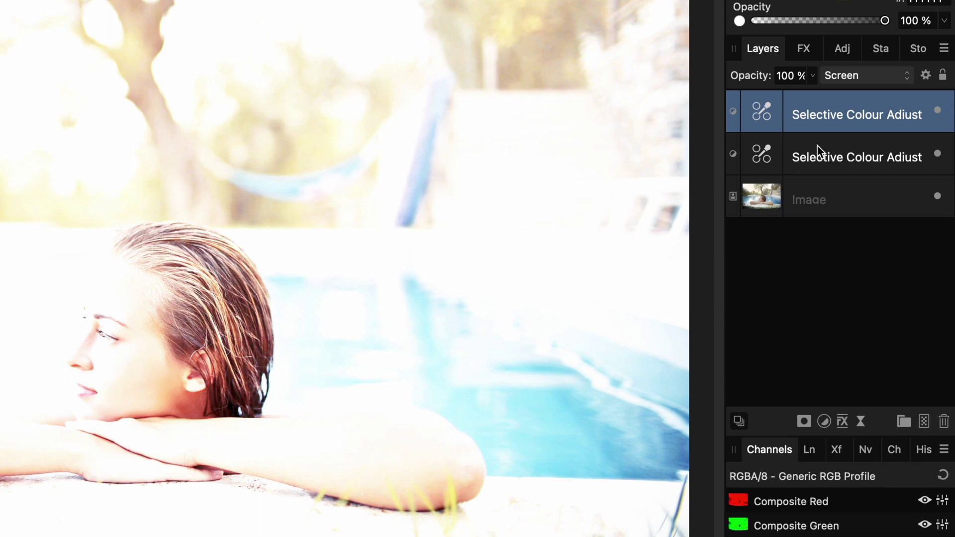
{"action": "left_click", "coordinate": [852, 73]}
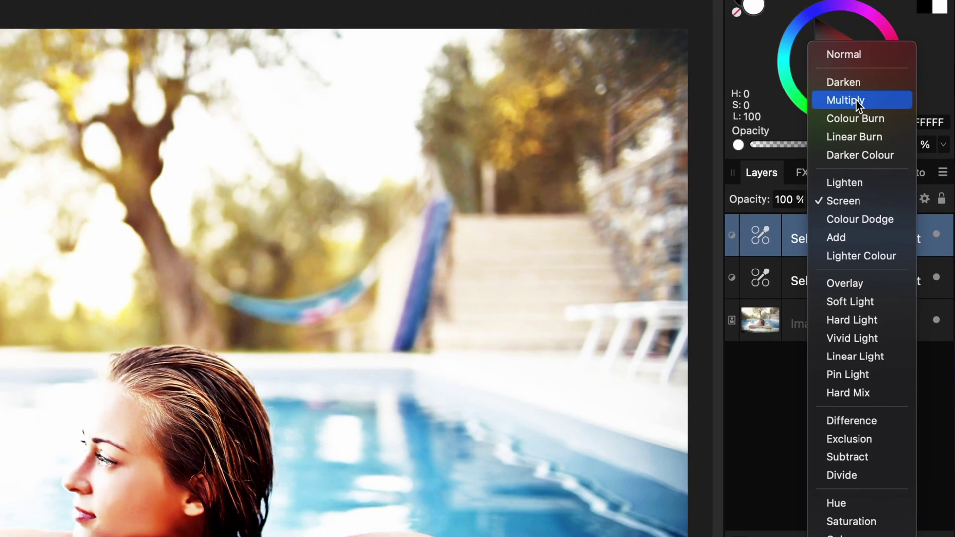
{"action": "left_click", "coordinate": [856, 98]}
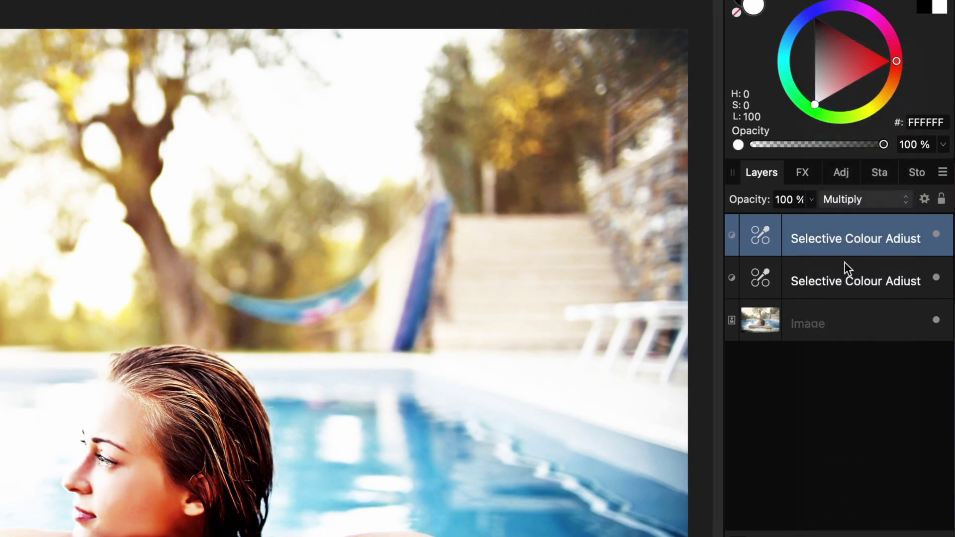
Step: In the top Multiply layer, set Neutrals black to −100% and Whites black to +100%
{"action": "double_click", "coordinate": [759, 238]}
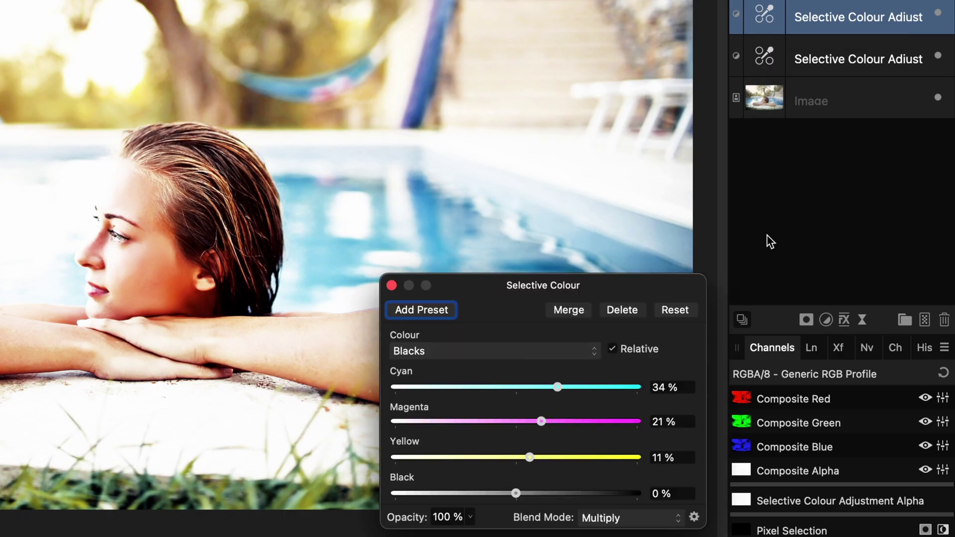
{"action": "left_click", "coordinate": [513, 348]}
{"action": "left_click", "coordinate": [512, 335]}
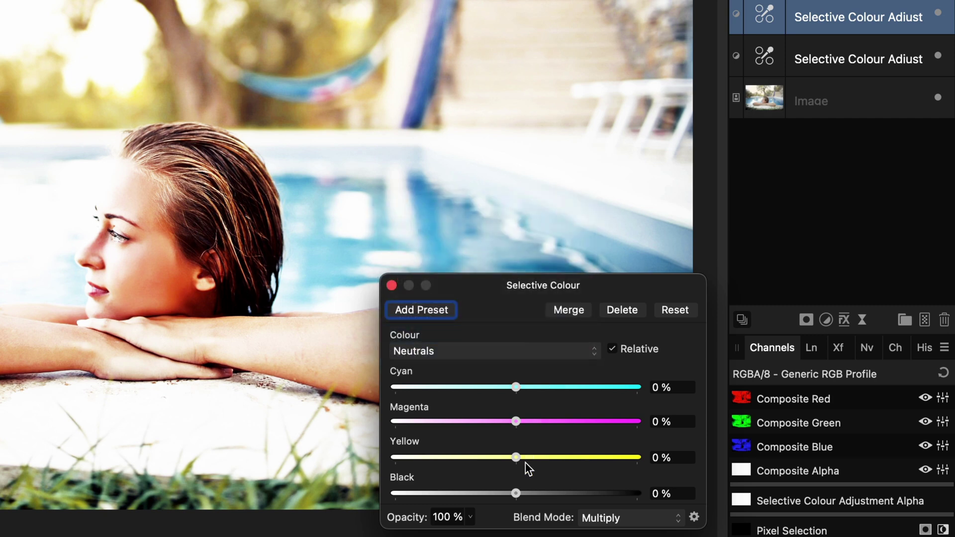
{"action": "left_click_drag", "start_coordinate": [516, 495], "coordinate": [312, 503]}
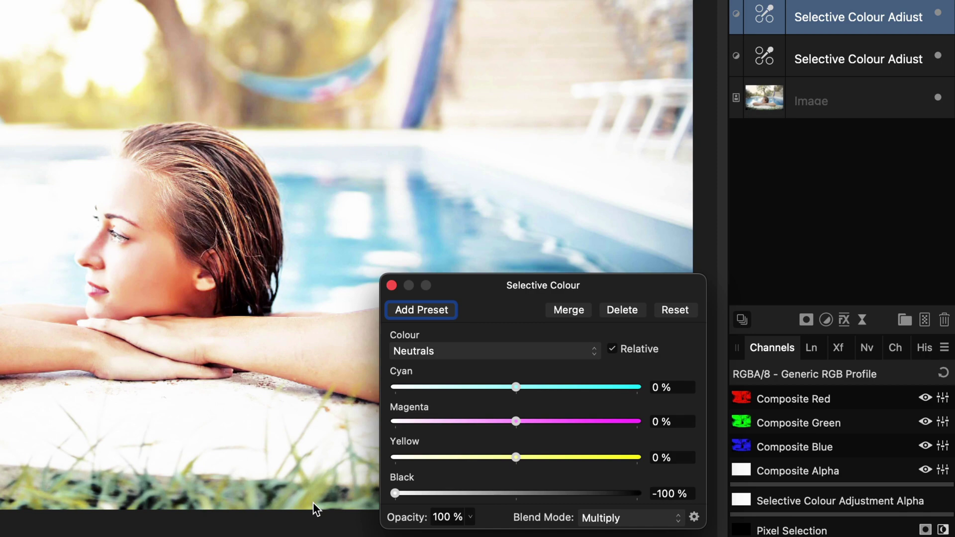
{"action": "left_click", "coordinate": [450, 351]}
{"action": "left_click", "coordinate": [477, 336]}
{"action": "left_click_drag", "start_coordinate": [396, 495], "coordinate": [729, 491]}
{"action": "left_click", "coordinate": [392, 286]}
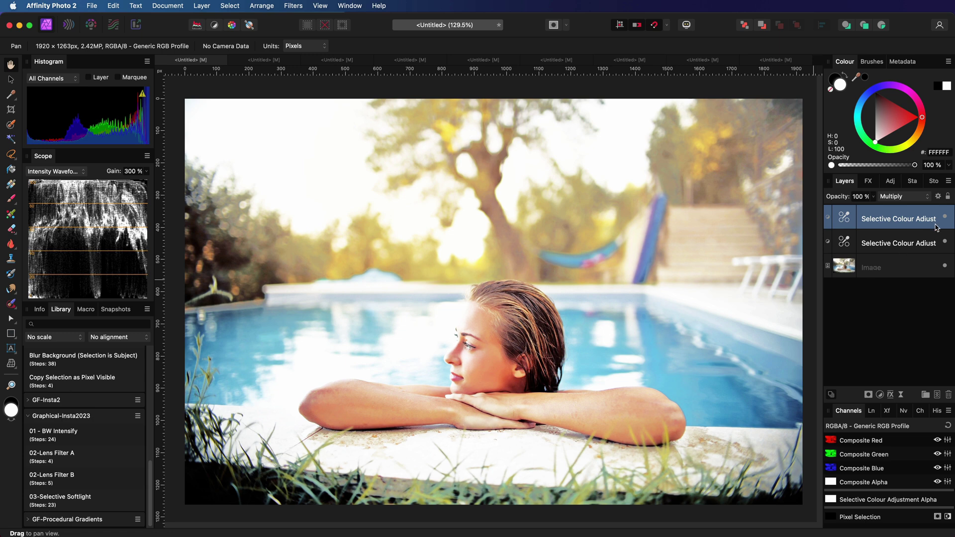
Step: Move the Multiply layer below the Screen layer and group the two Selective Colour layers
{"action": "left_click_drag", "start_coordinate": [906, 230], "coordinate": [904, 240]}
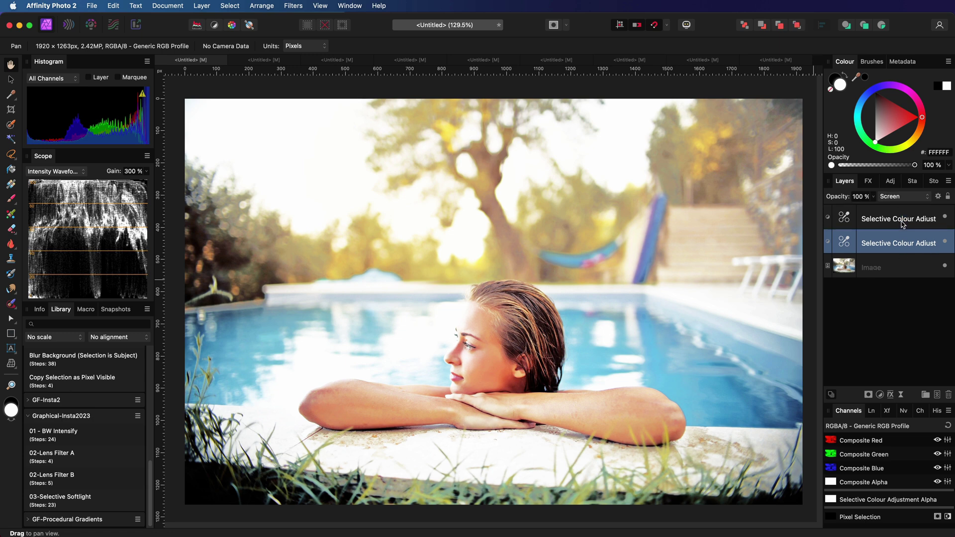
{"action": "left_click", "coordinate": [903, 224]}
{"action": "left_click", "coordinate": [895, 243], "text": "shift"}
{"action": "right_click", "coordinate": [891, 241]}
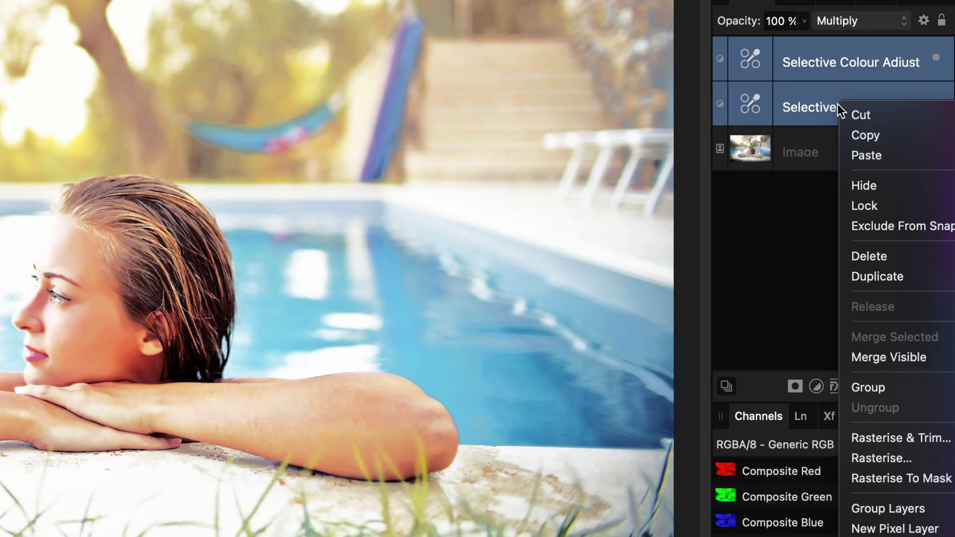
{"action": "left_click", "coordinate": [869, 388]}
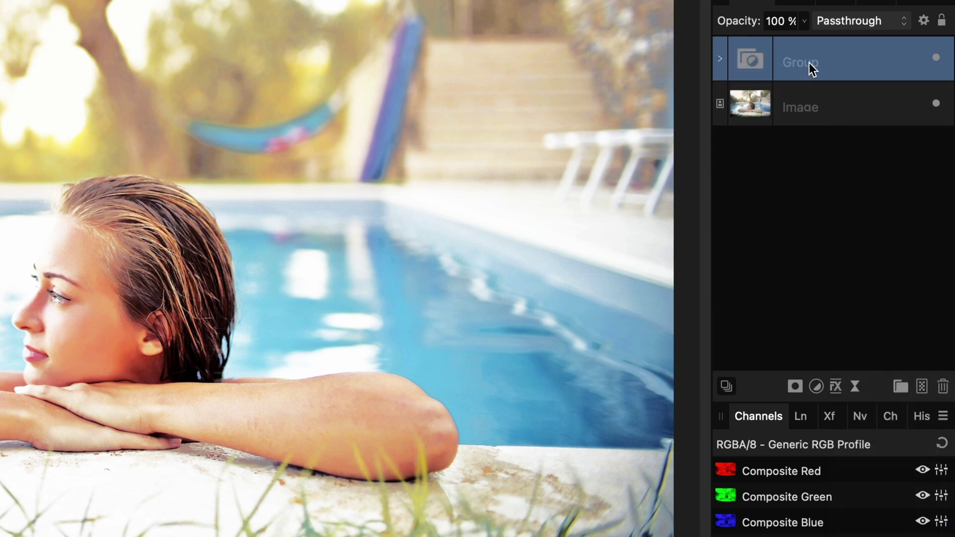
Step: Nest that group inside another group, expand the outer group and select the inner one
{"action": "right_click", "coordinate": [757, 55]}
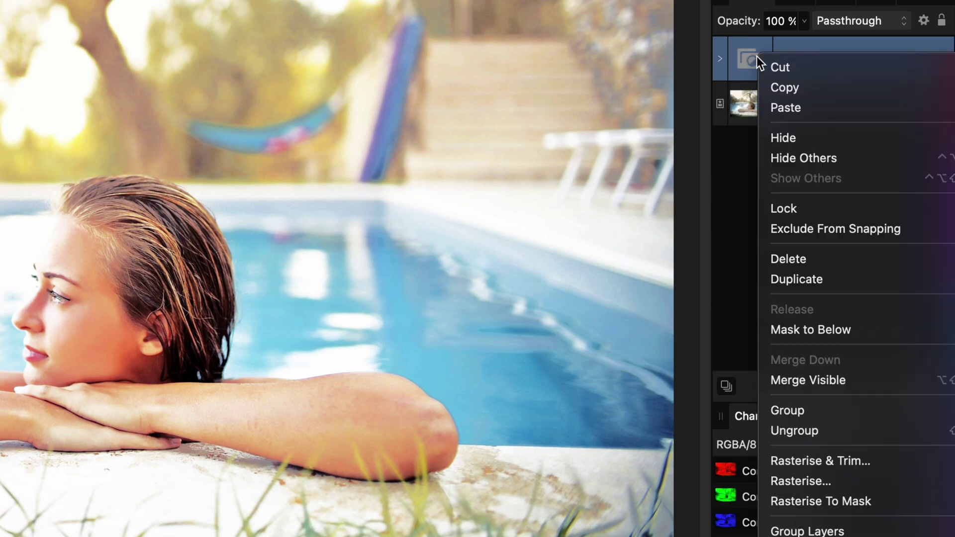
{"action": "left_click", "coordinate": [785, 411]}
{"action": "left_click_drag", "start_coordinate": [743, 111], "coordinate": [832, 62]}
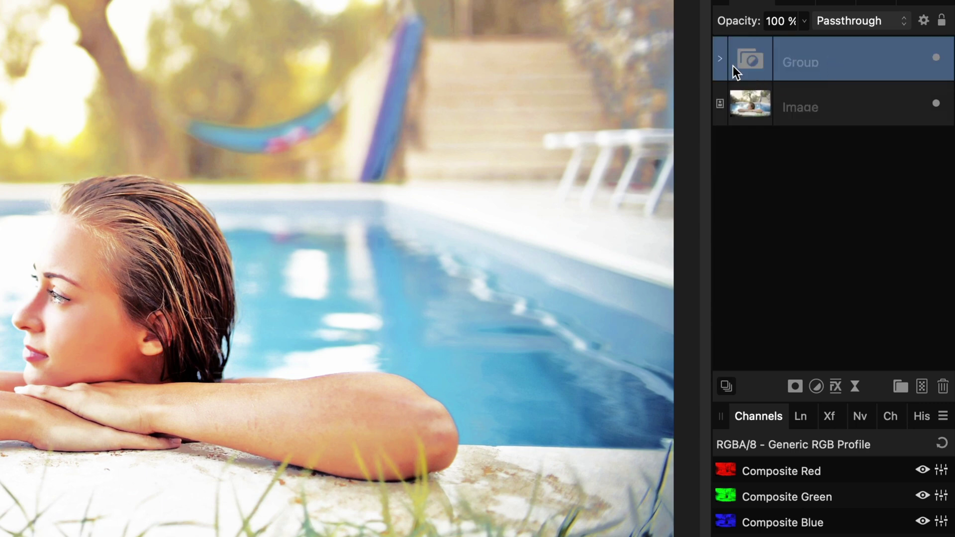
{"action": "left_click", "coordinate": [719, 58]}
{"action": "left_click", "coordinate": [755, 109]}
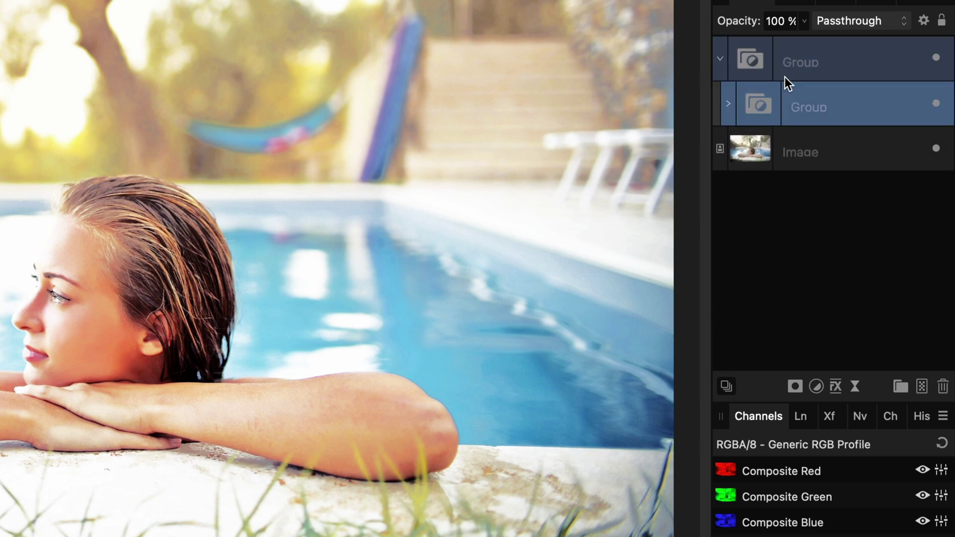
Step: Blend the inner group as Difference and the outer group as Soft Light, then hide the outer group to compare
{"action": "left_click", "coordinate": [840, 23]}
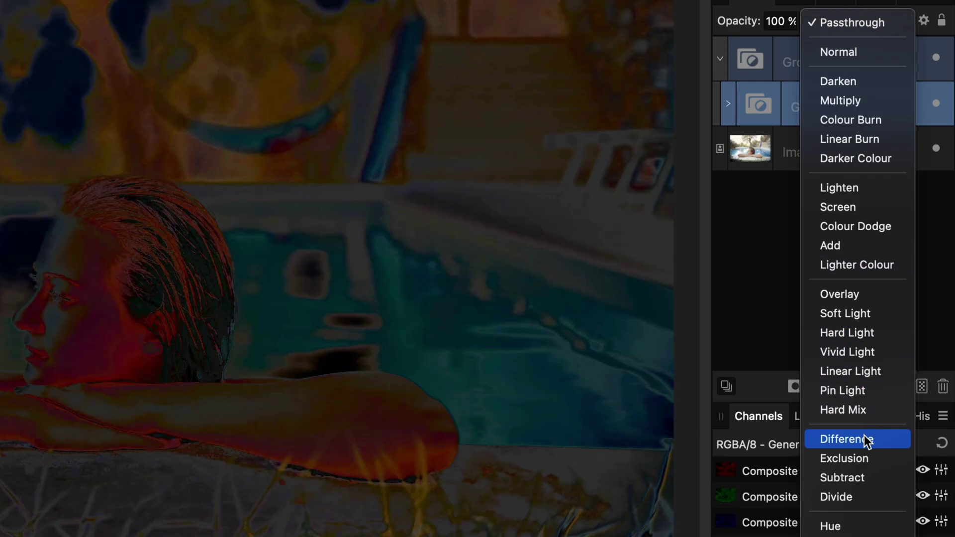
{"action": "left_click", "coordinate": [865, 439]}
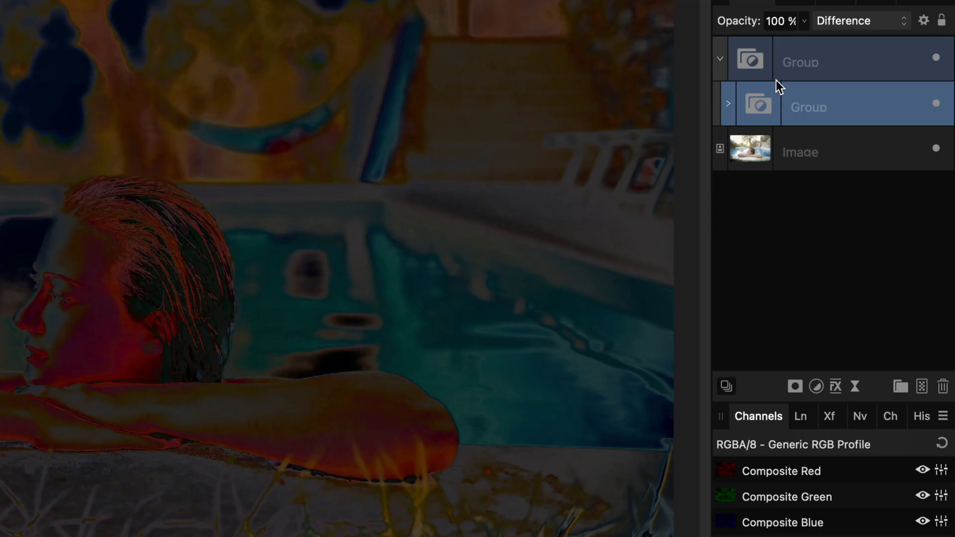
{"action": "left_click", "coordinate": [854, 222]}
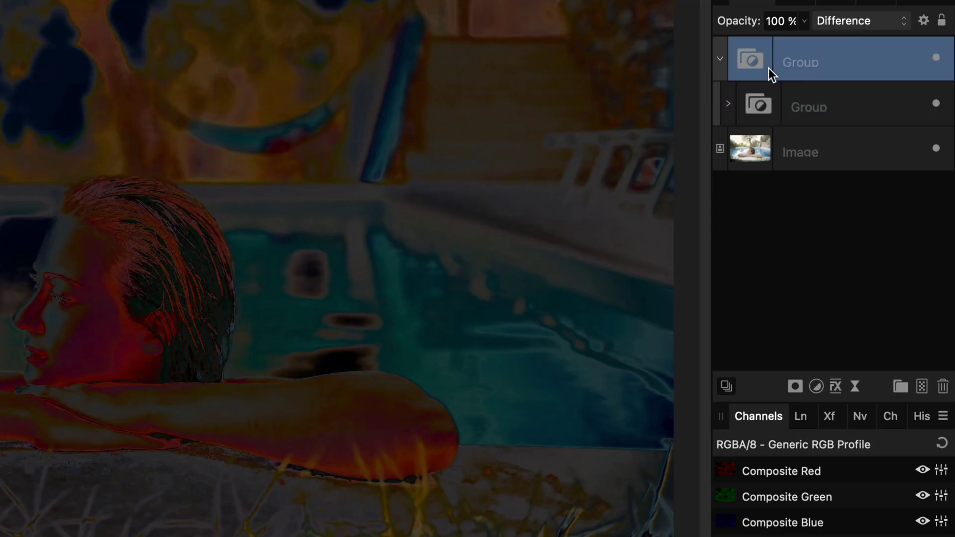
{"action": "left_click", "coordinate": [899, 197]}
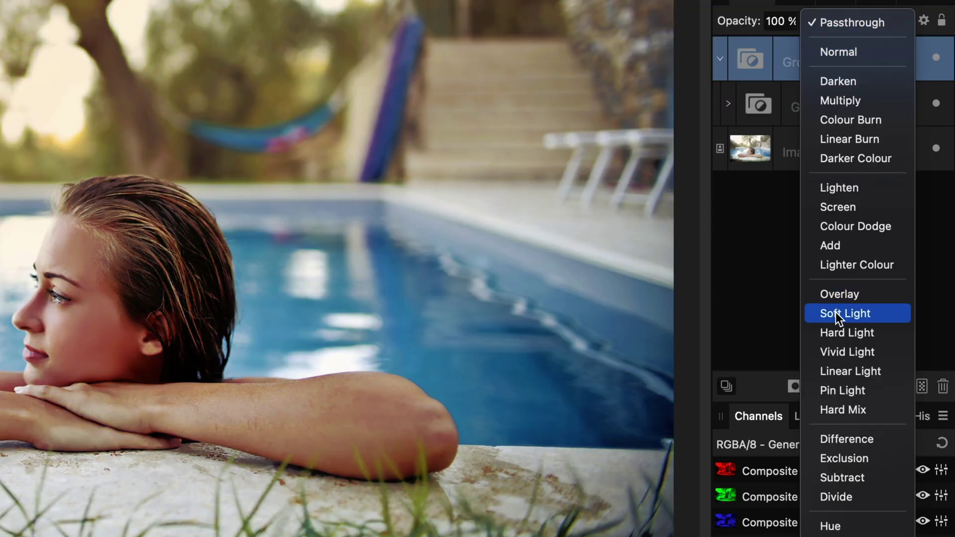
{"action": "left_click", "coordinate": [835, 312]}
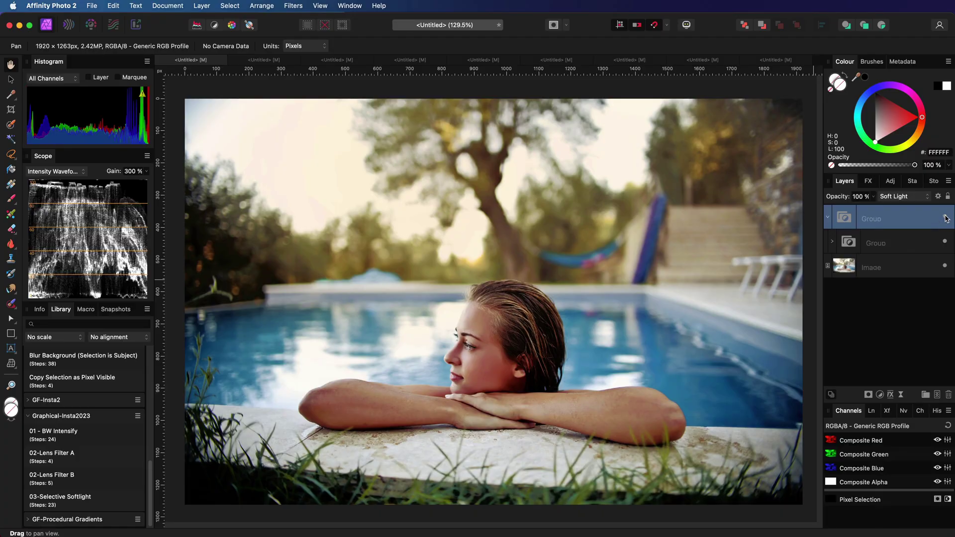
{"action": "left_click", "coordinate": [945, 218]}
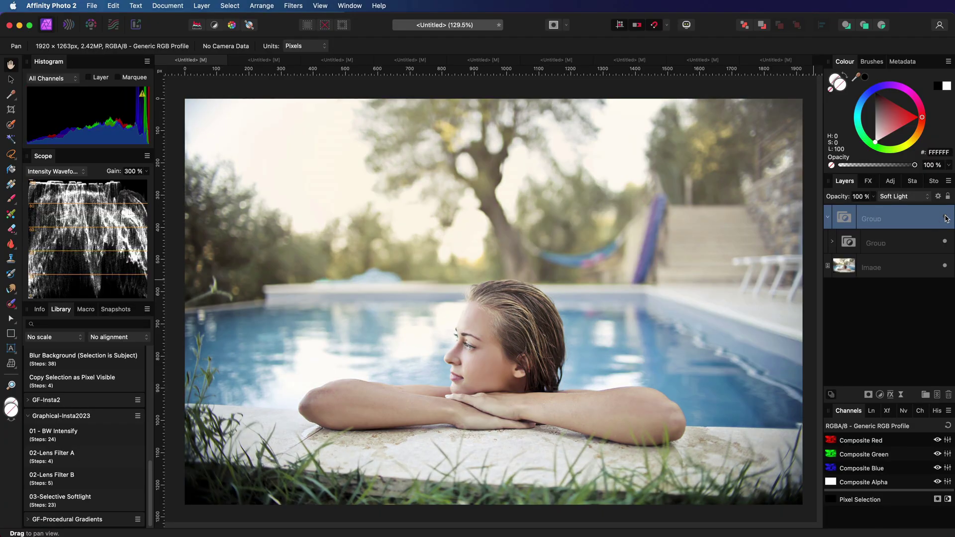
Step: Lower the inner Difference group's opacity to 66% and toggle the top group to compare
{"action": "left_click", "coordinate": [945, 218]}
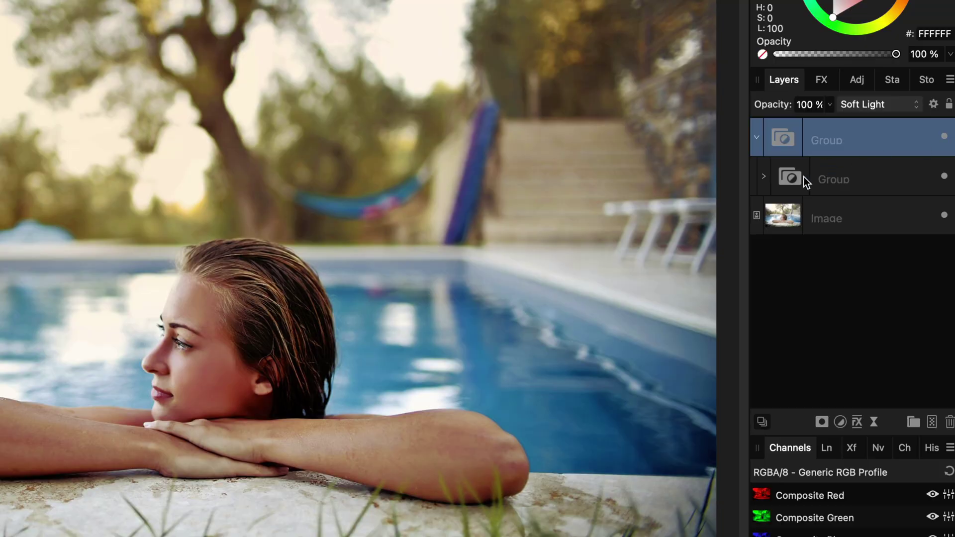
{"action": "left_click", "coordinate": [804, 177]}
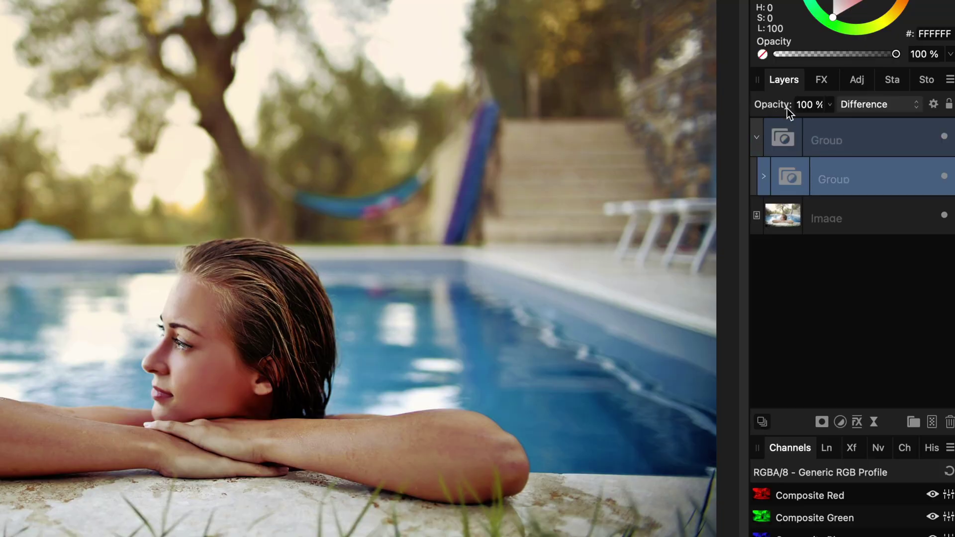
{"action": "left_click_drag", "start_coordinate": [776, 106], "coordinate": [751, 112]}
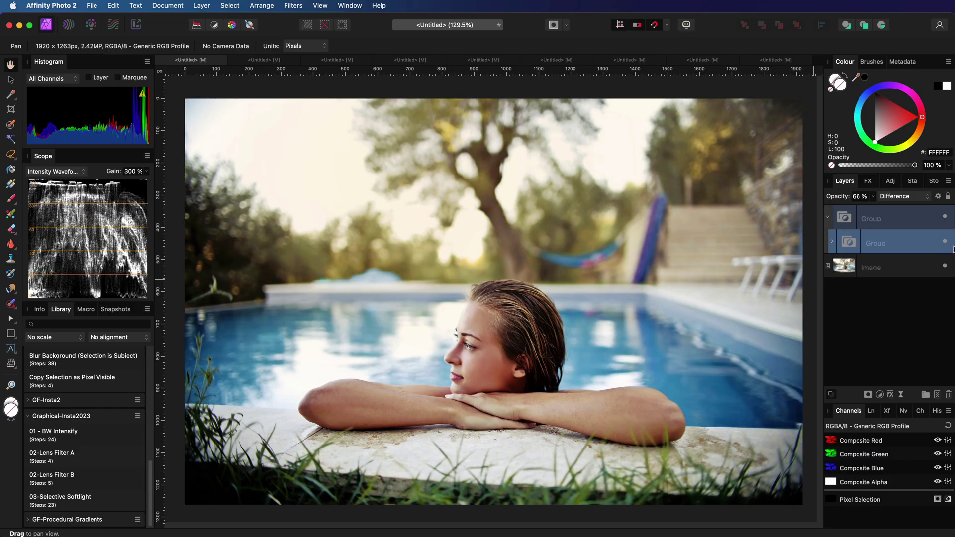
{"action": "left_click", "coordinate": [945, 136]}
{"action": "left_click", "coordinate": [945, 219]}
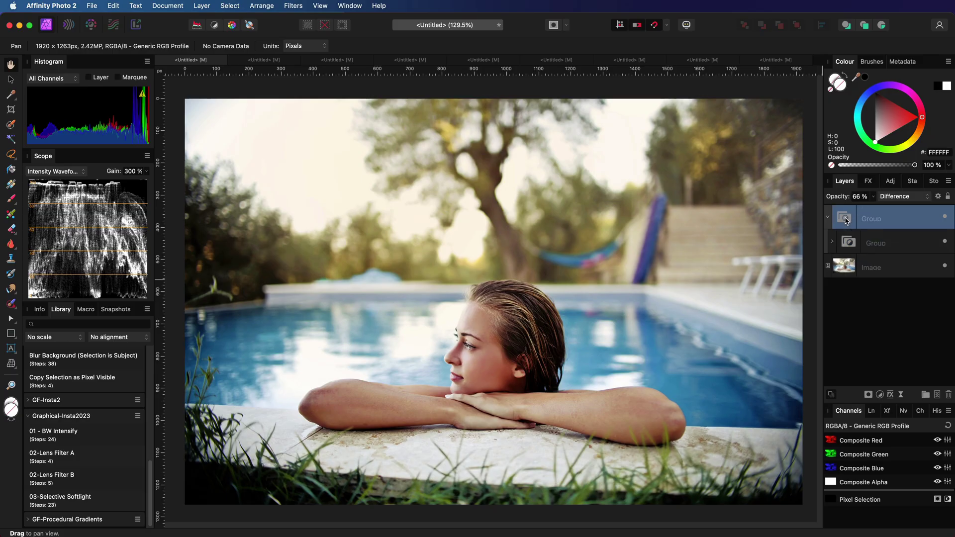
Step: Delete the manual groups, apply the 03-Selective Softlight macro and expand the Selective Soft Light group
{"action": "key", "text": "Delete"}
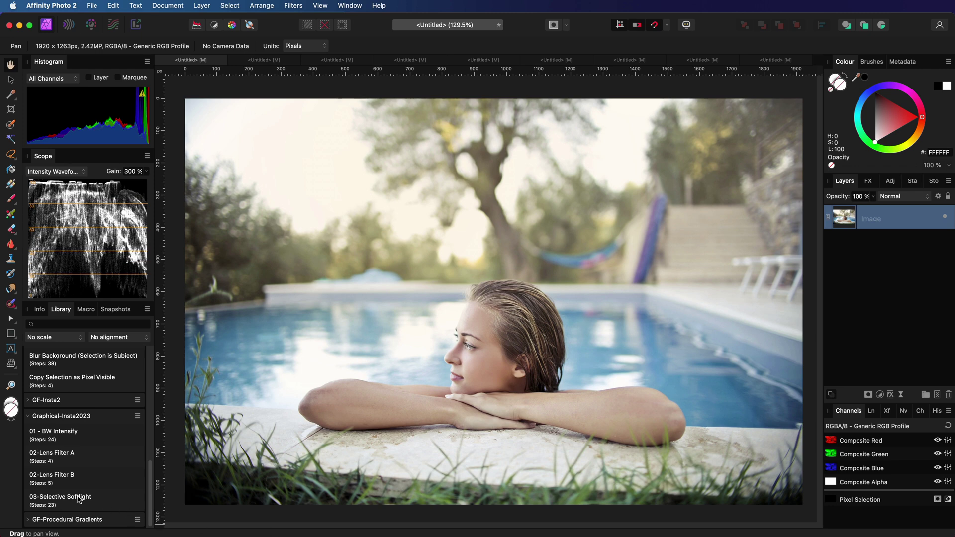
{"action": "left_click", "coordinate": [80, 500]}
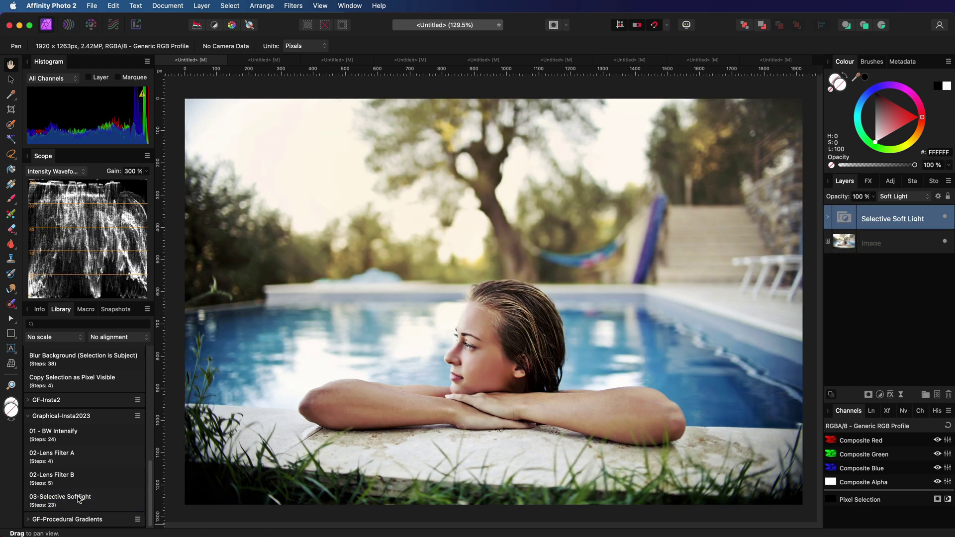
{"action": "left_click", "coordinate": [828, 218]}
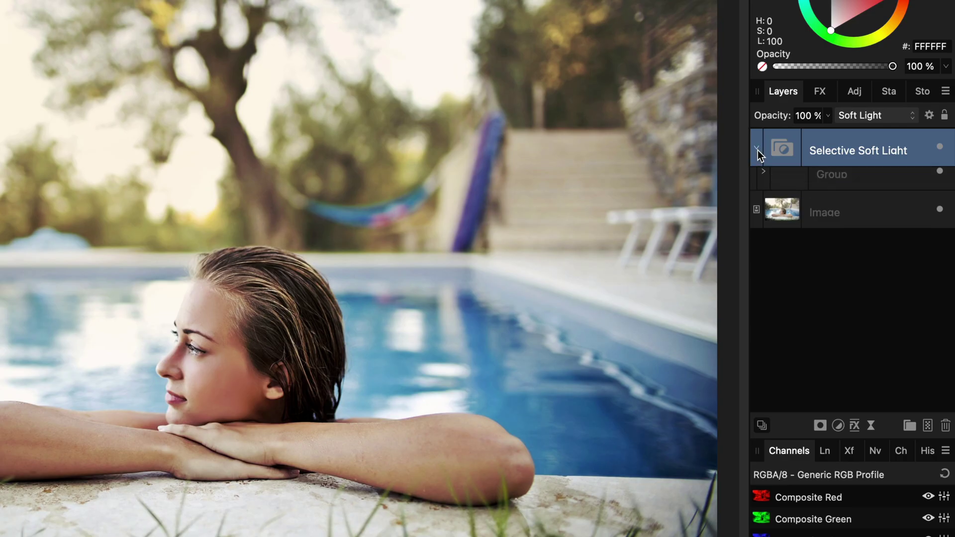
Step: Expand the inner group and inspect each selective colour layer and both groups
{"action": "left_click", "coordinate": [764, 185]}
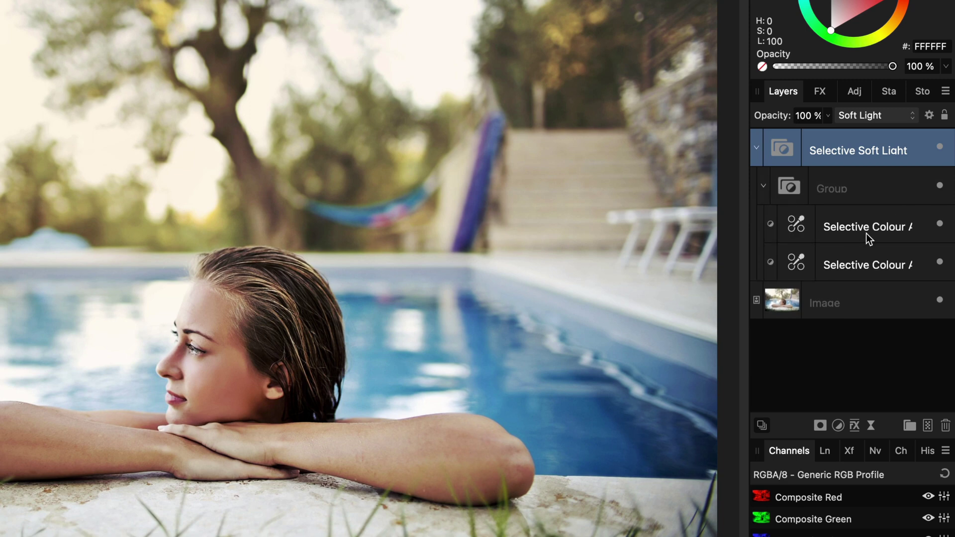
{"action": "left_click", "coordinate": [867, 262]}
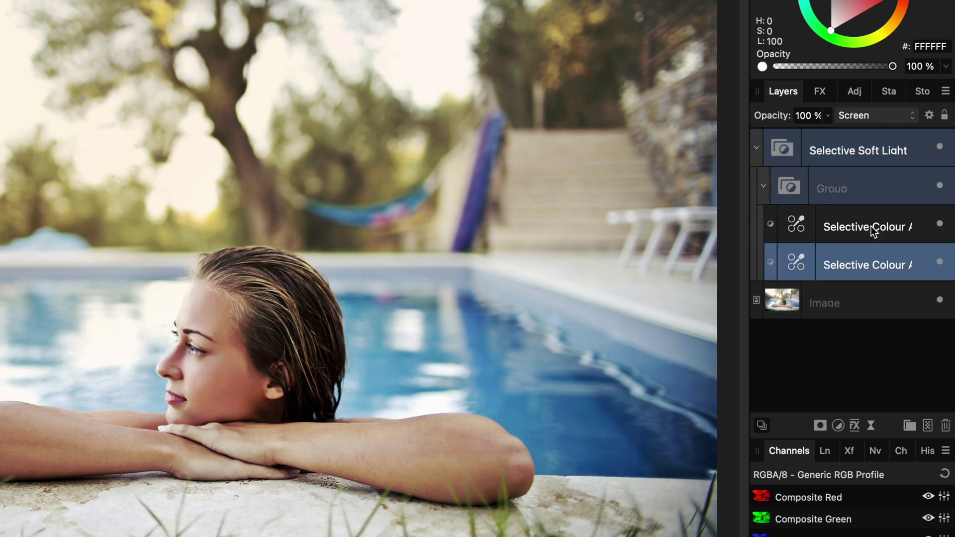
{"action": "left_click", "coordinate": [870, 227]}
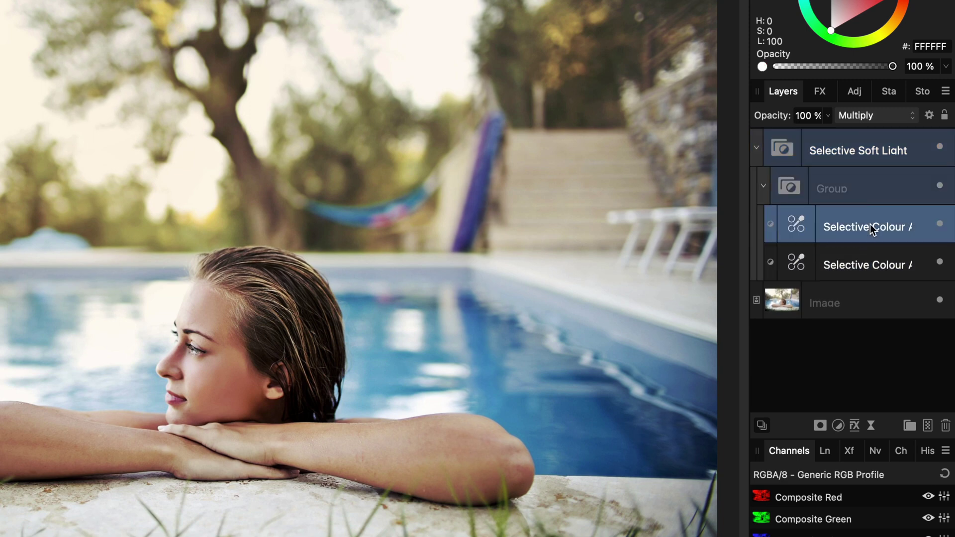
{"action": "left_click", "coordinate": [864, 182]}
{"action": "left_click", "coordinate": [867, 139]}
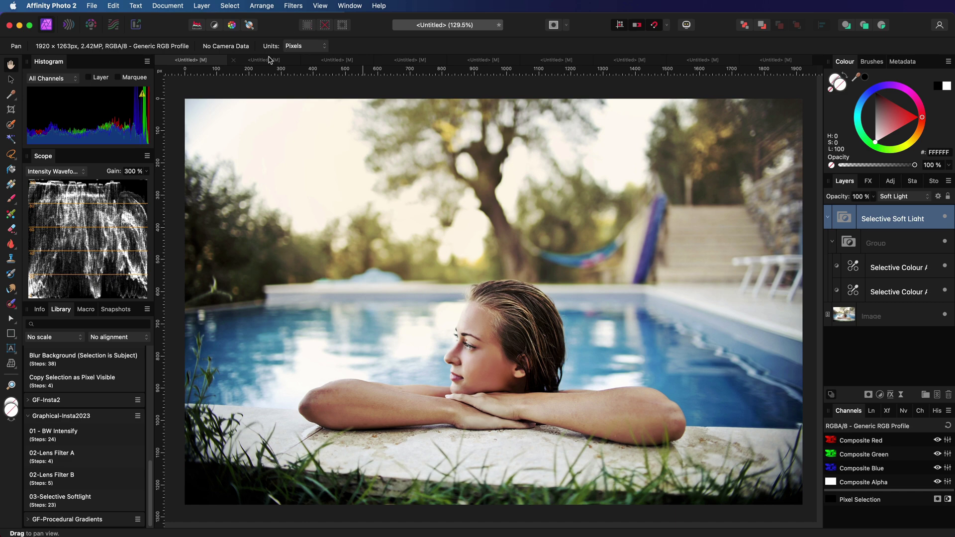
Step: Apply the 03-Selective Softlight macro to the grinder sparks photo and toggle it to compare
{"action": "left_click", "coordinate": [268, 60]}
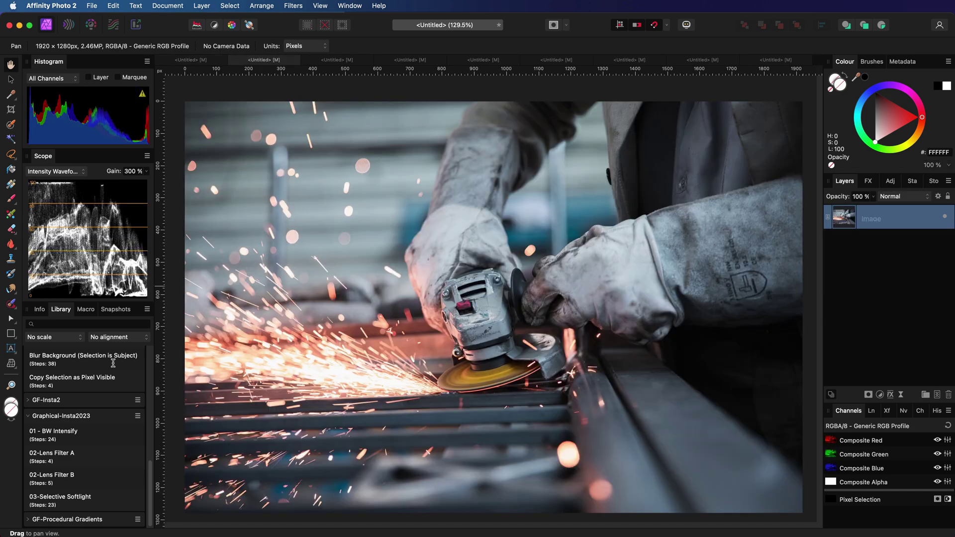
{"action": "left_click", "coordinate": [86, 501]}
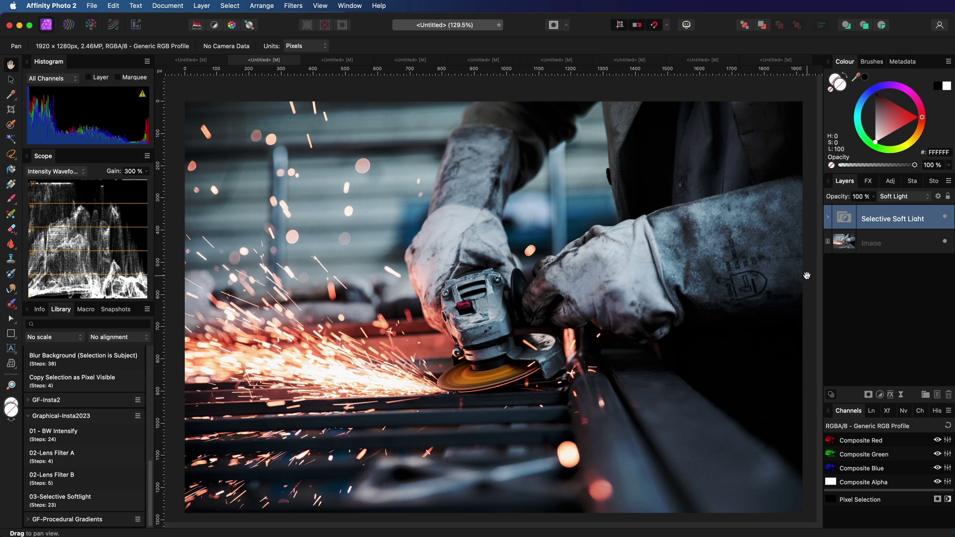
{"action": "left_click", "coordinate": [945, 217]}
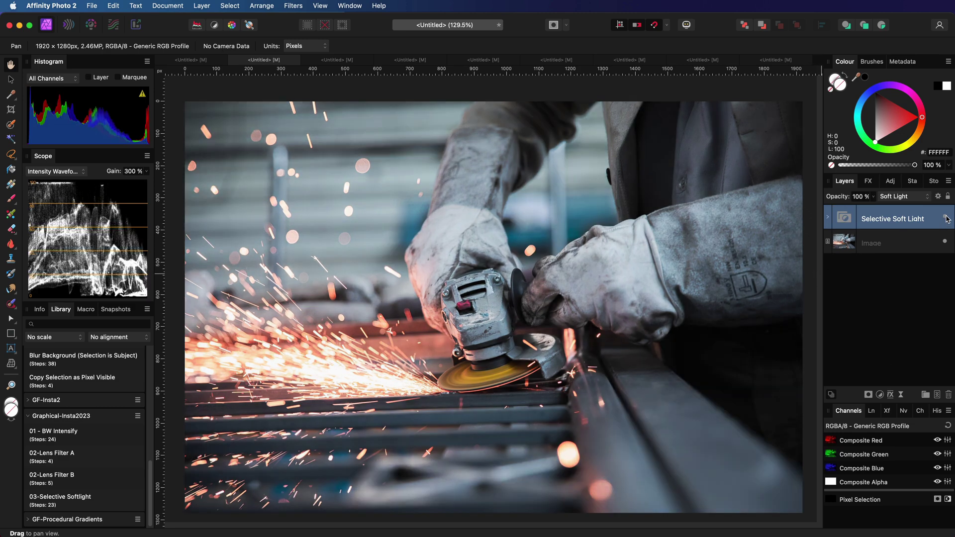
{"action": "left_click", "coordinate": [945, 218]}
{"action": "left_click", "coordinate": [945, 218]}
{"action": "left_click", "coordinate": [945, 218]}
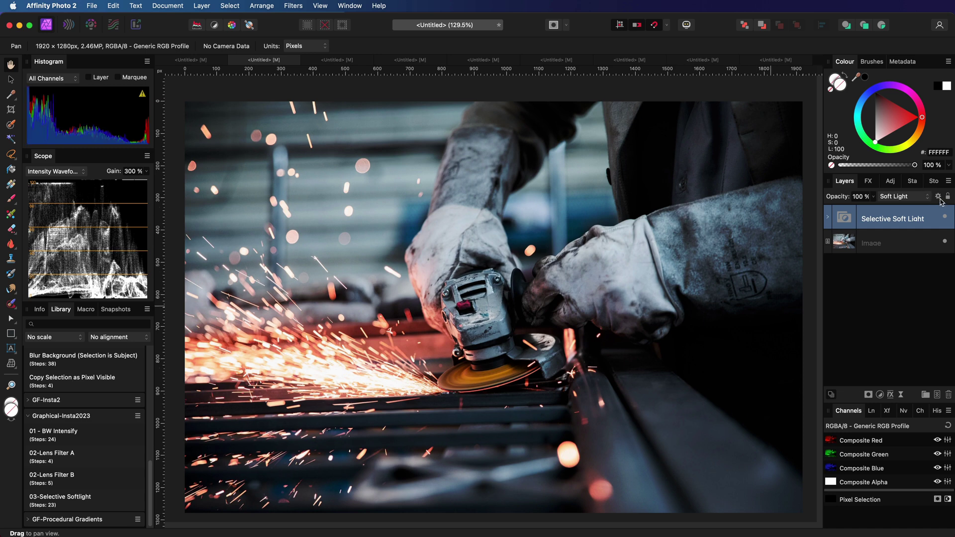
Step: Reshape the underlying blend ranges to spare the darkest areas and extend the effect into the midtones
{"action": "left_click", "coordinate": [939, 196]}
{"action": "left_click_drag", "start_coordinate": [822, 368], "coordinate": [823, 490]}
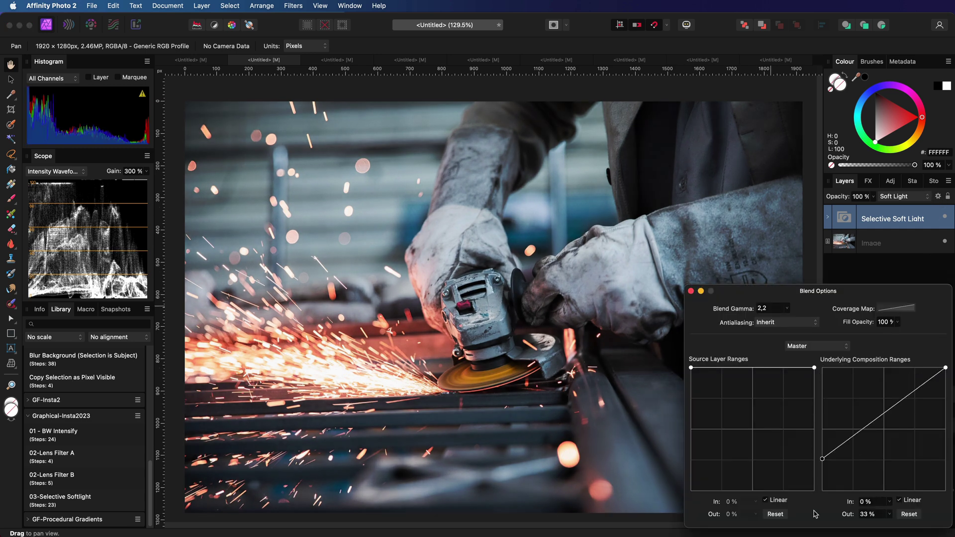
{"action": "left_click_drag", "start_coordinate": [946, 369], "coordinate": [854, 369]}
{"action": "left_click", "coordinate": [690, 291]}
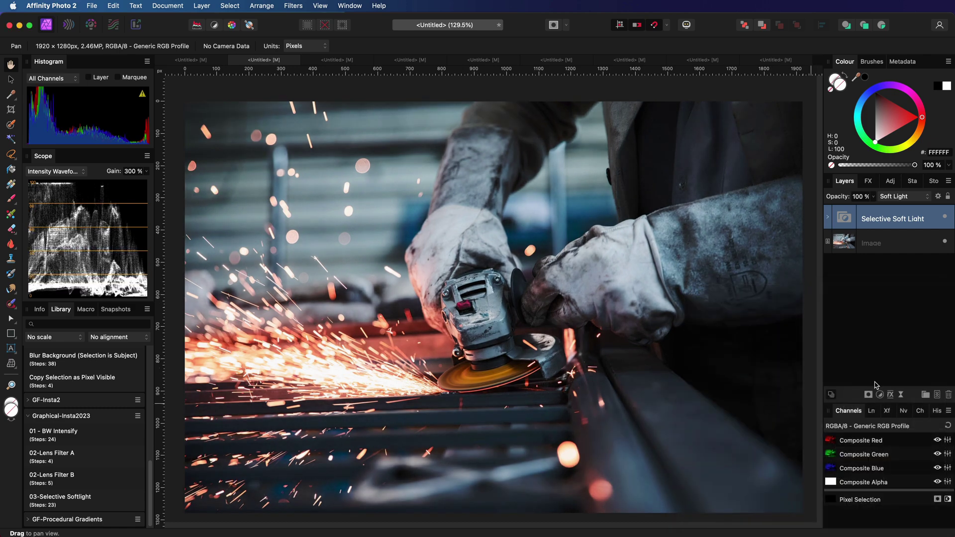
{"action": "left_click", "coordinate": [945, 217]}
{"action": "left_click", "coordinate": [945, 217]}
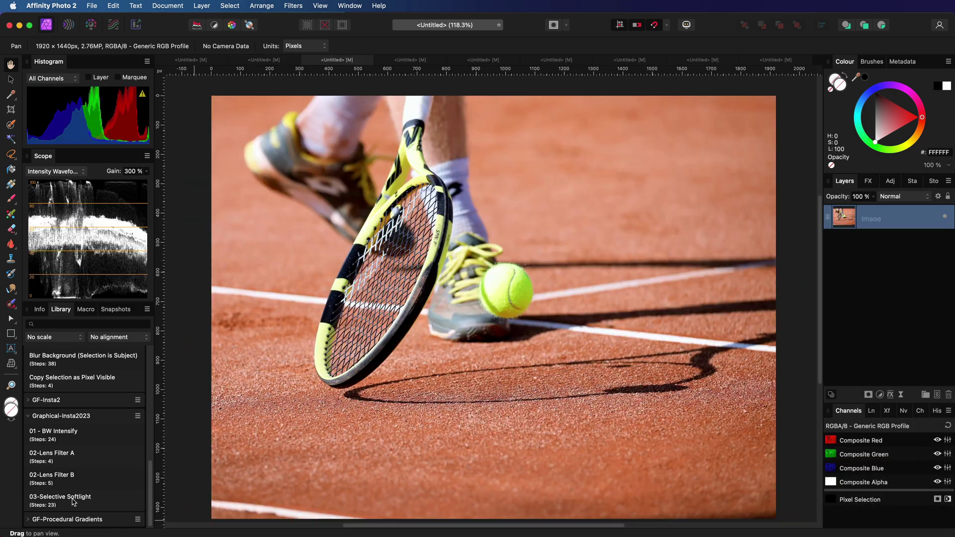
Step: Apply the 03-Selective Softlight macro to the tennis and lighthouse photos, then bring up the couple photo
{"action": "left_click", "coordinate": [73, 501]}
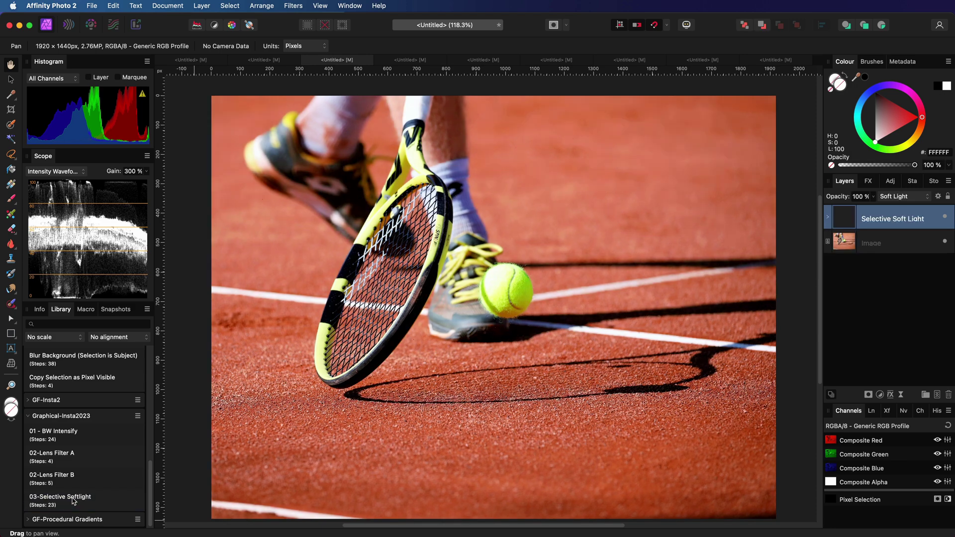
{"action": "left_click", "coordinate": [405, 61]}
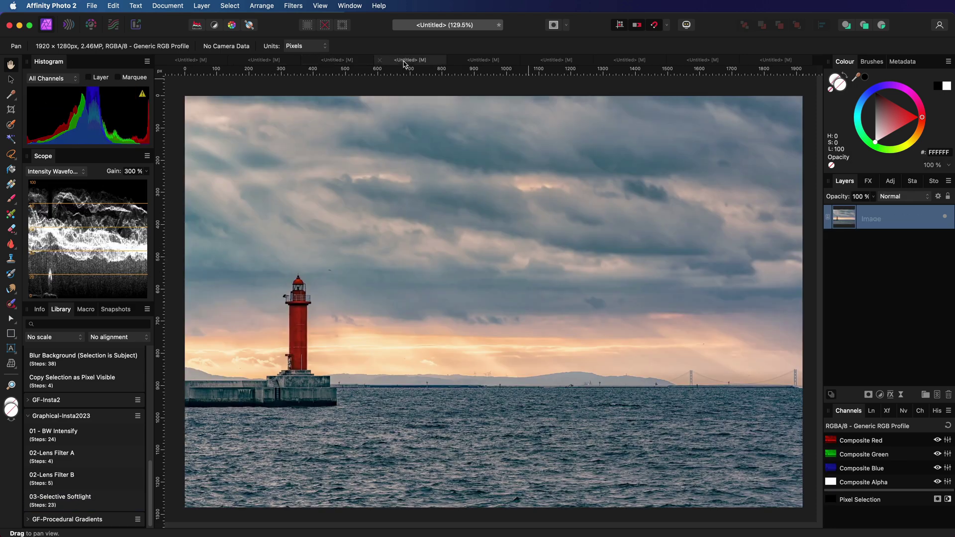
{"action": "left_click", "coordinate": [84, 499]}
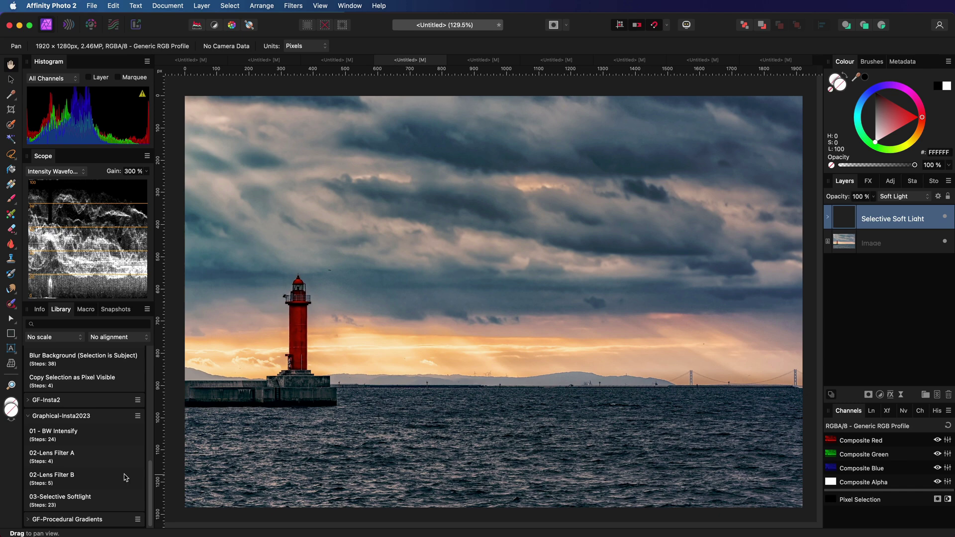
{"action": "left_click", "coordinate": [944, 218]}
{"action": "left_click", "coordinate": [943, 217]}
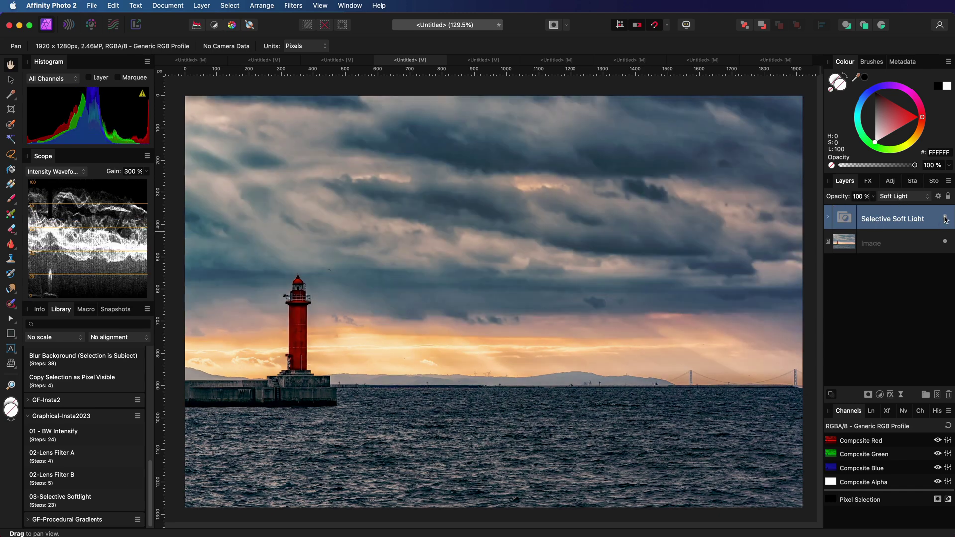
{"action": "left_click", "coordinate": [485, 61]}
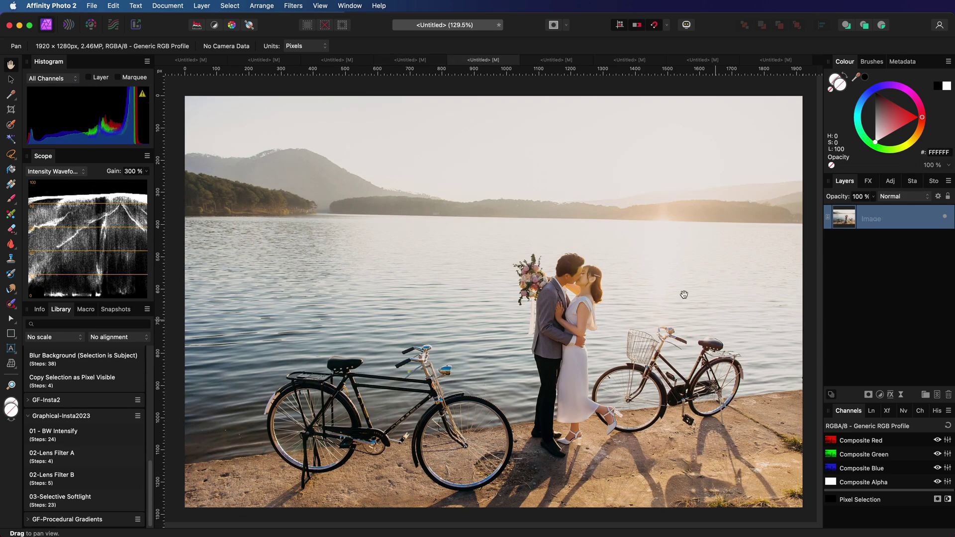
Step: Apply the Selective Softlight macro to the couple photo and raise its inner group's opacity to 100%
{"action": "left_click", "coordinate": [93, 500]}
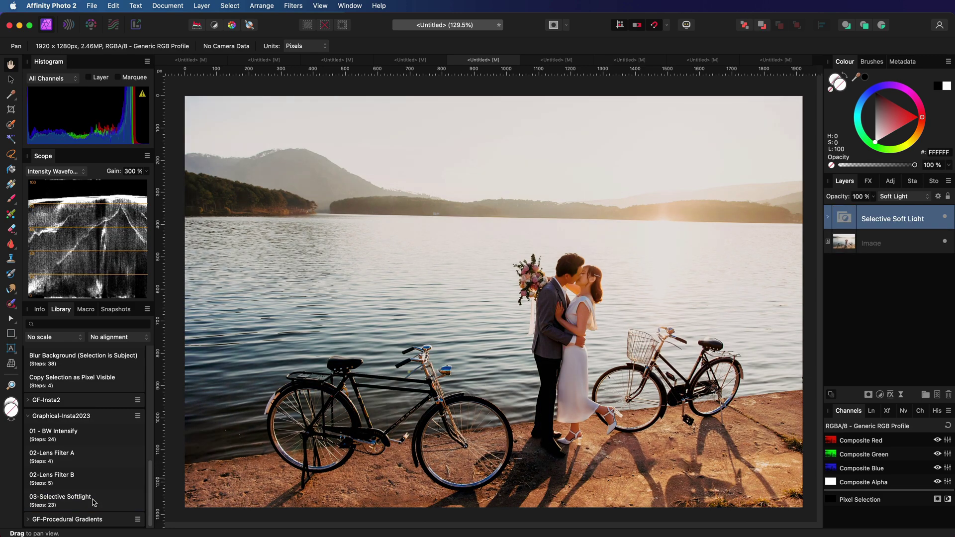
{"action": "left_click", "coordinate": [827, 219]}
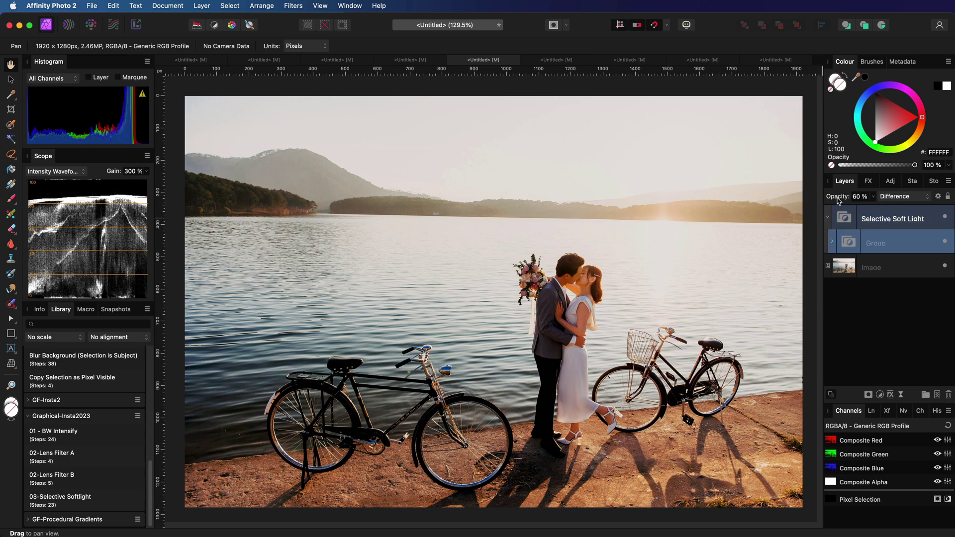
{"action": "left_click_drag", "start_coordinate": [839, 201], "coordinate": [860, 200]}
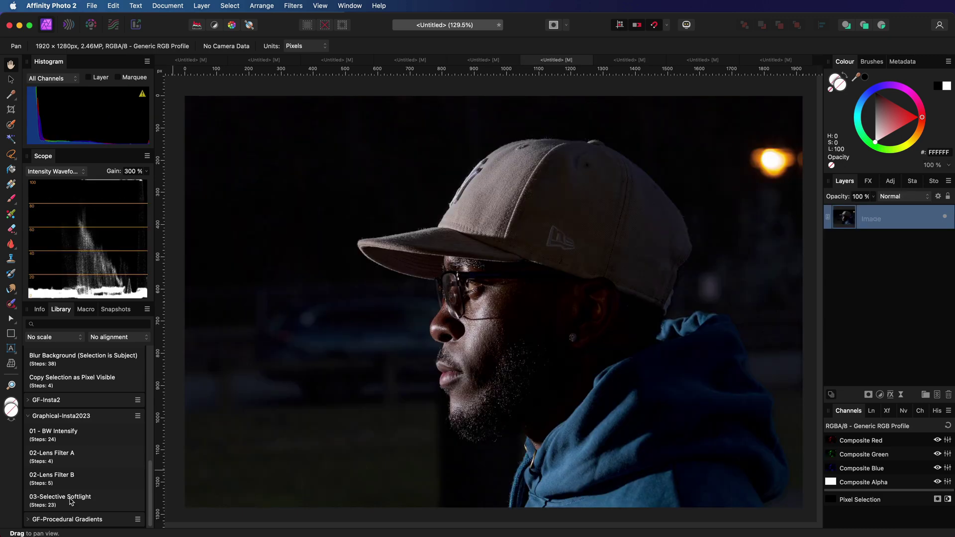
Step: Apply the macro to the cap portrait, raise its inner group's opacity, and move to the next photo
{"action": "left_click", "coordinate": [71, 502]}
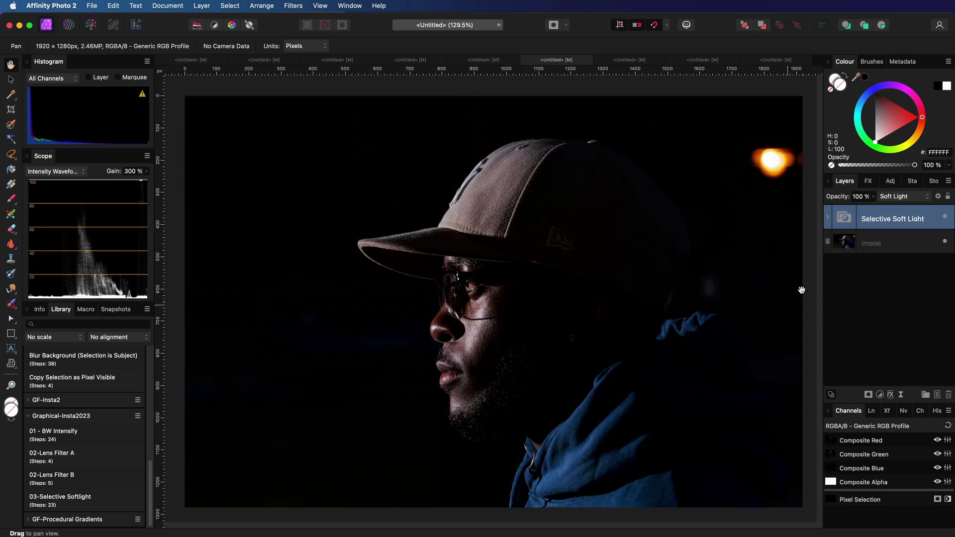
{"action": "left_click", "coordinate": [827, 217]}
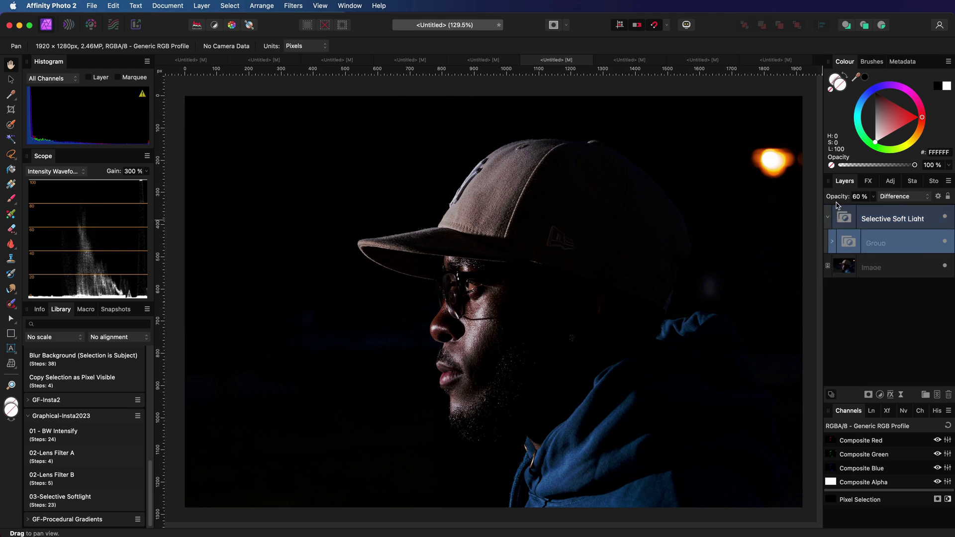
{"action": "key", "text": "3"}
{"action": "key", "text": "6"}
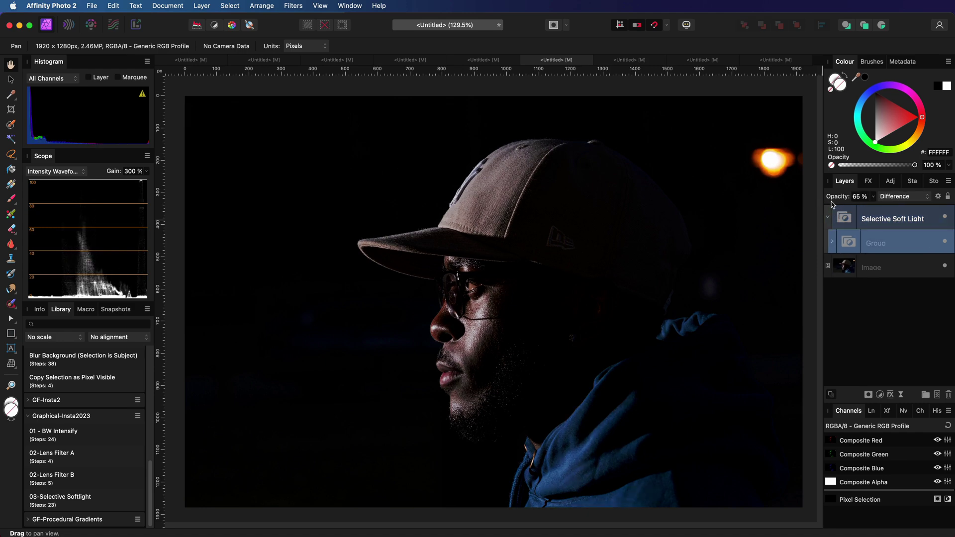
{"action": "key", "text": "ctrl+Tab"}
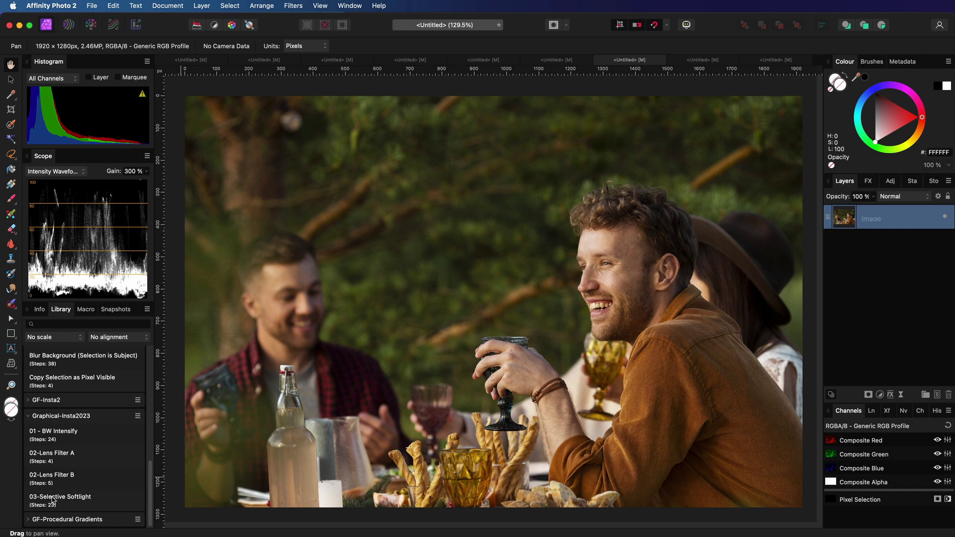
Step: Apply the 03-Selective Softlight macro to the dinner photo and set the effect layer's opacity to 32%
{"action": "left_click", "coordinate": [54, 499]}
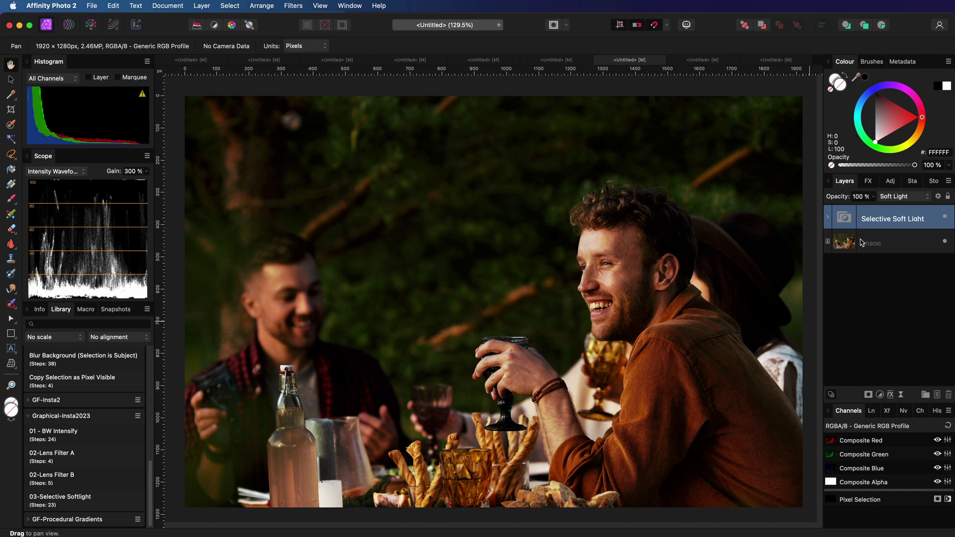
{"action": "left_click_drag", "start_coordinate": [840, 198], "coordinate": [856, 199]}
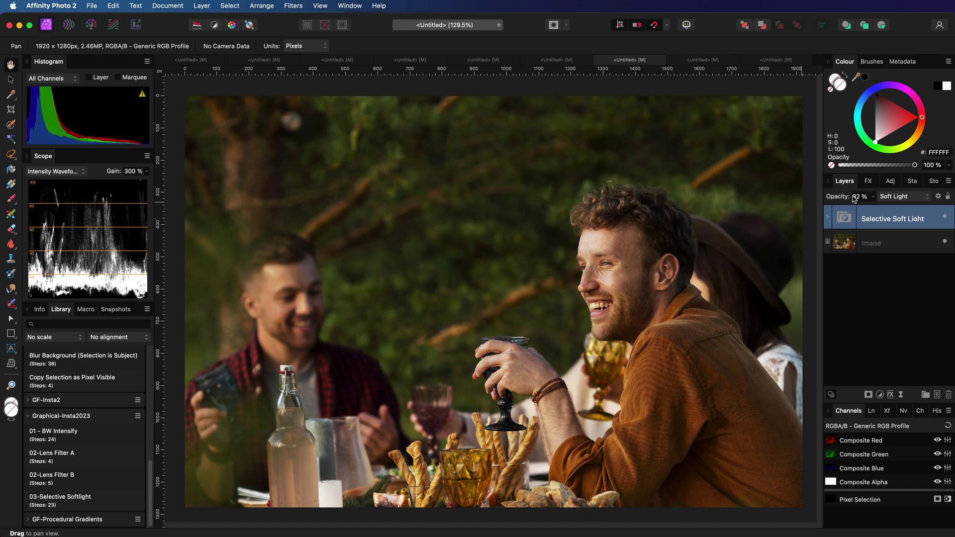
{"action": "left_click", "coordinate": [945, 217]}
{"action": "left_click", "coordinate": [946, 217]}
{"action": "left_click", "coordinate": [947, 217]}
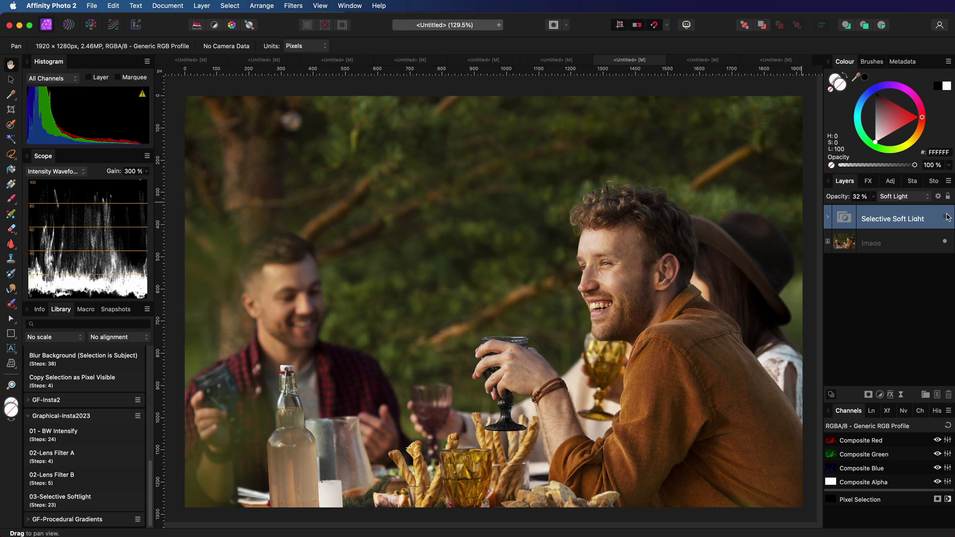
{"action": "left_click", "coordinate": [947, 217]}
Step: Apply the Selective Softlight macro to the museum photo and make its underlying composition range a diagonal ramp
{"action": "left_click", "coordinate": [701, 60]}
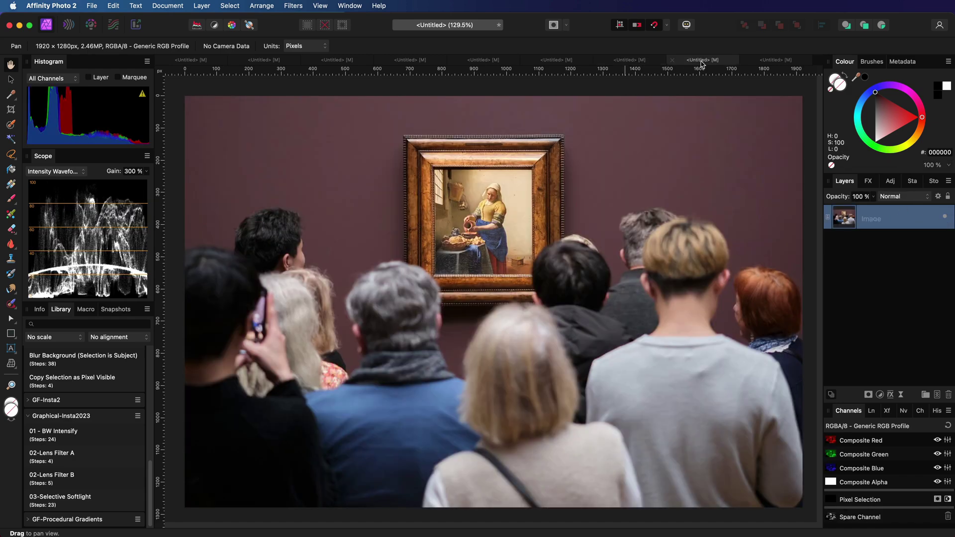
{"action": "left_click", "coordinate": [79, 499]}
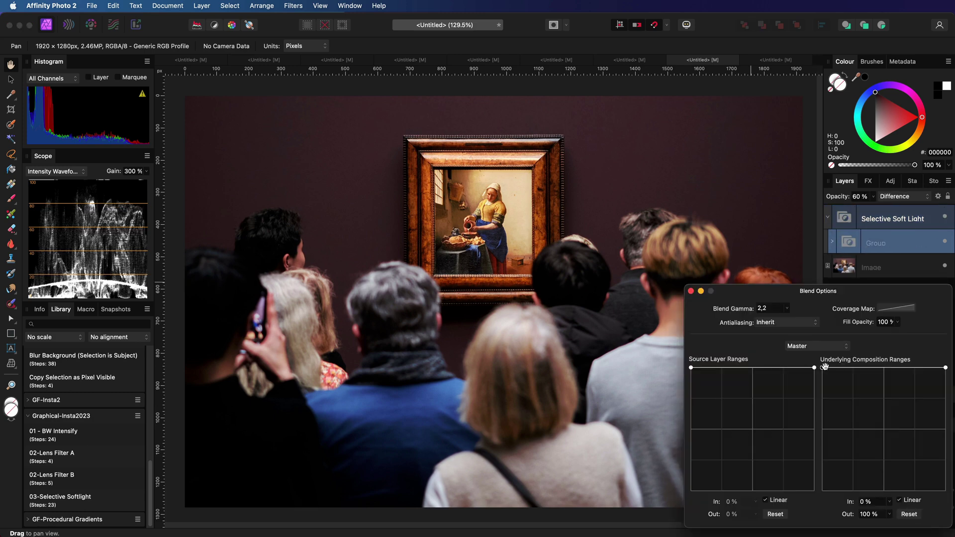
{"action": "left_click_drag", "start_coordinate": [823, 368], "coordinate": [814, 533]}
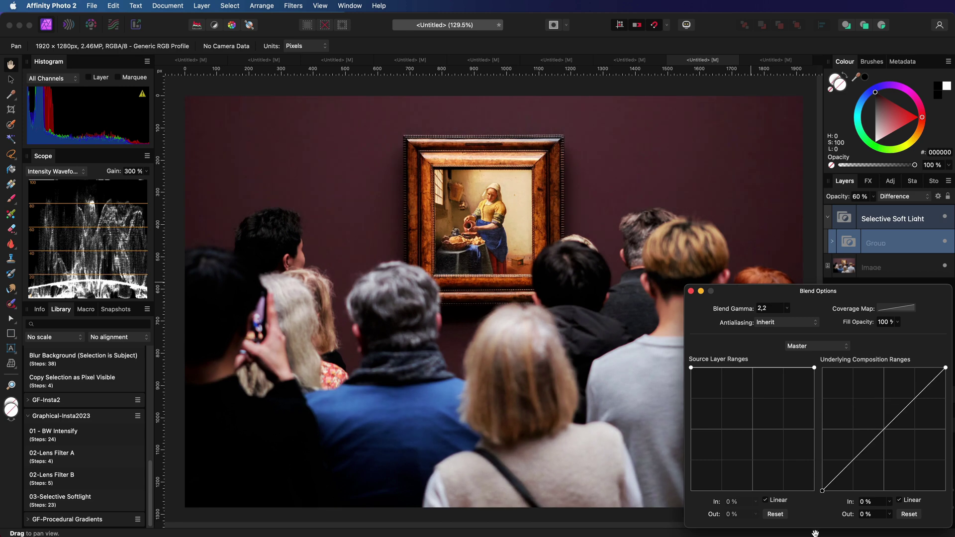
{"action": "left_click", "coordinate": [690, 291]}
Step: Toggle the Selective Soft Light layer off and on to compare the museum photo before and after
{"action": "left_click", "coordinate": [885, 226]}
{"action": "left_click", "coordinate": [945, 217]}
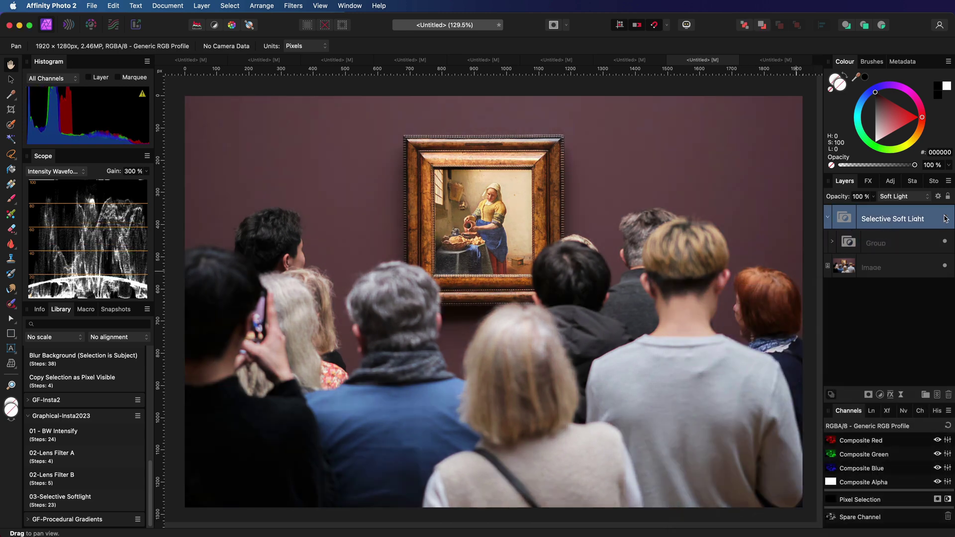
{"action": "left_click", "coordinate": [946, 218]}
{"action": "left_click", "coordinate": [945, 217]}
{"action": "left_click", "coordinate": [946, 218]}
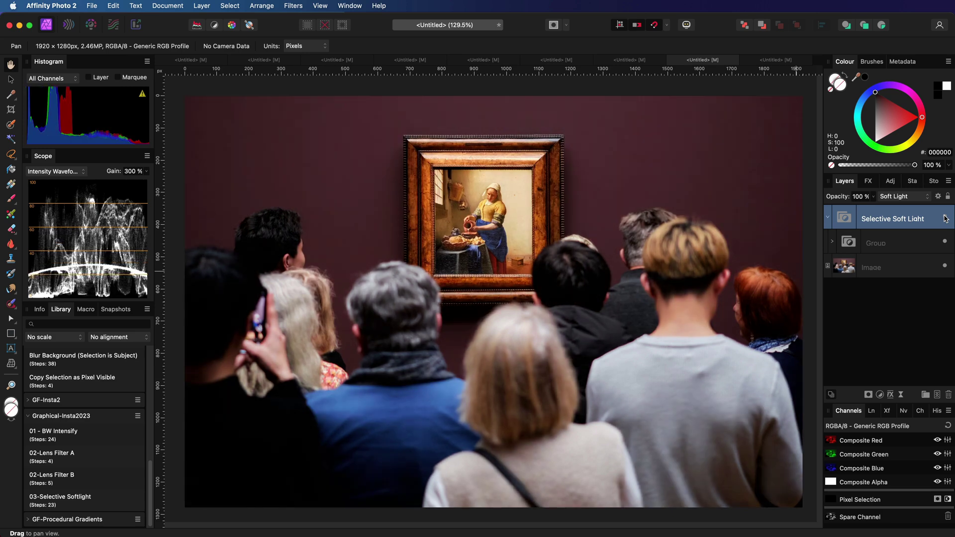
{"action": "left_click", "coordinate": [945, 218]}
{"action": "left_click", "coordinate": [946, 218]}
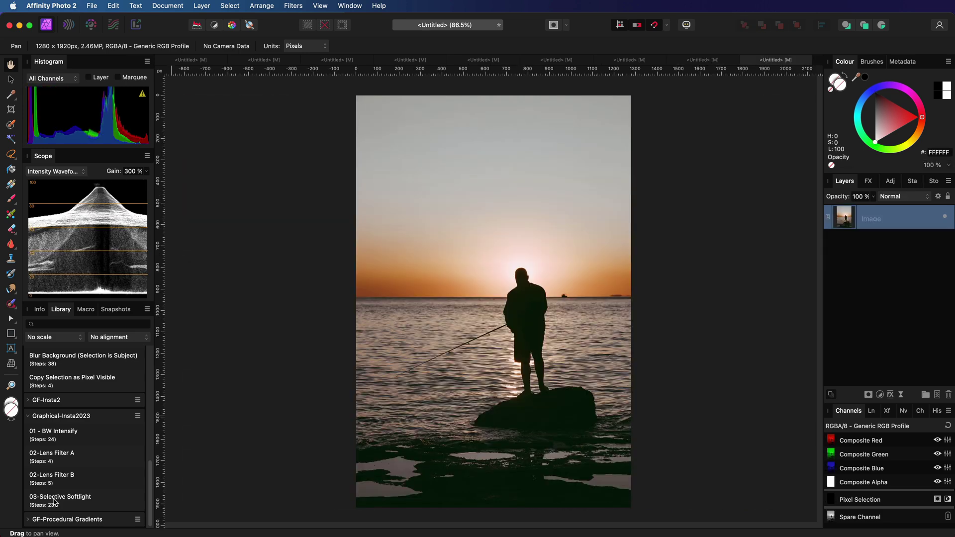
Step: Apply the Selective Softlight macro to the sunset fisherman photo and compare it with the original
{"action": "left_click", "coordinate": [57, 501]}
{"action": "left_click", "coordinate": [946, 219]}
{"action": "left_click", "coordinate": [946, 219]}
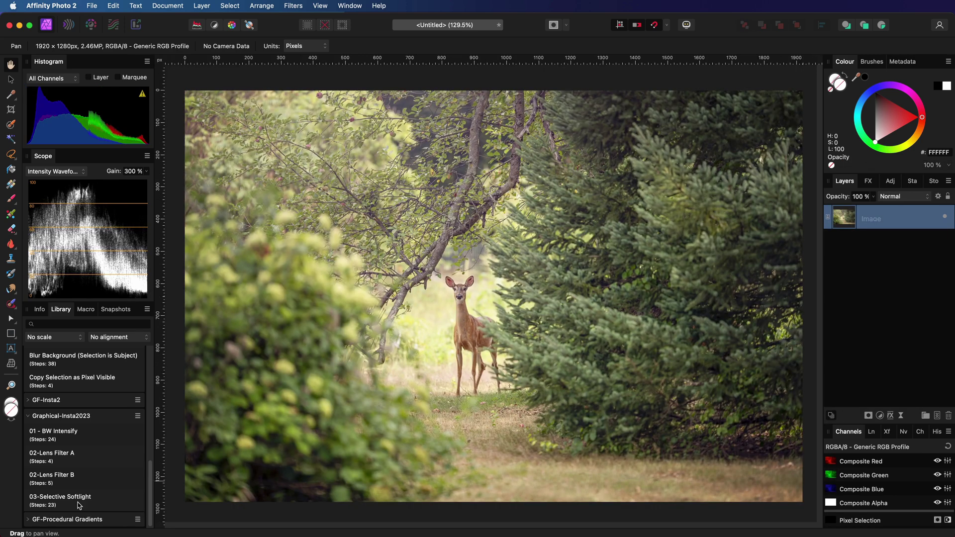
Step: Apply the macro to the deer photo, compare before and after, then select the Image layer
{"action": "left_click", "coordinate": [80, 502]}
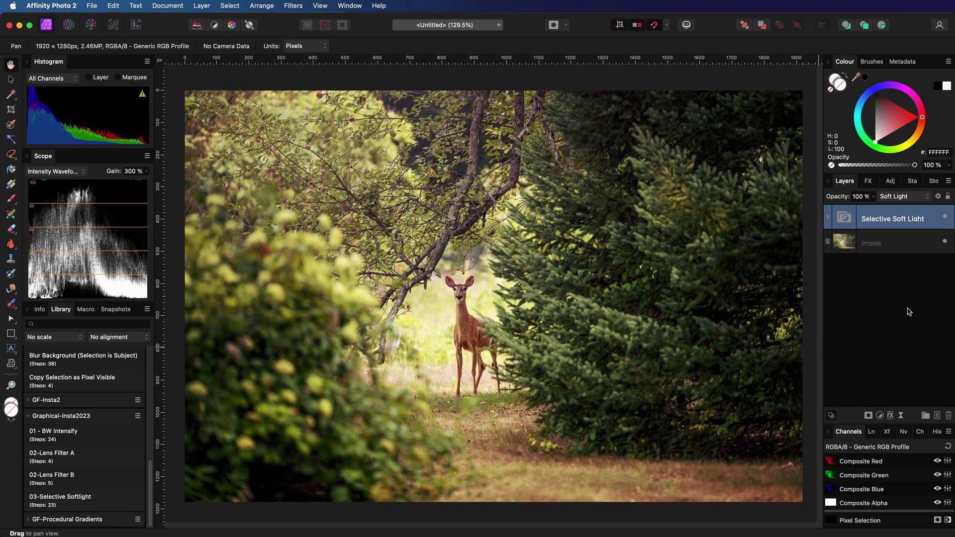
{"action": "left_click", "coordinate": [945, 218]}
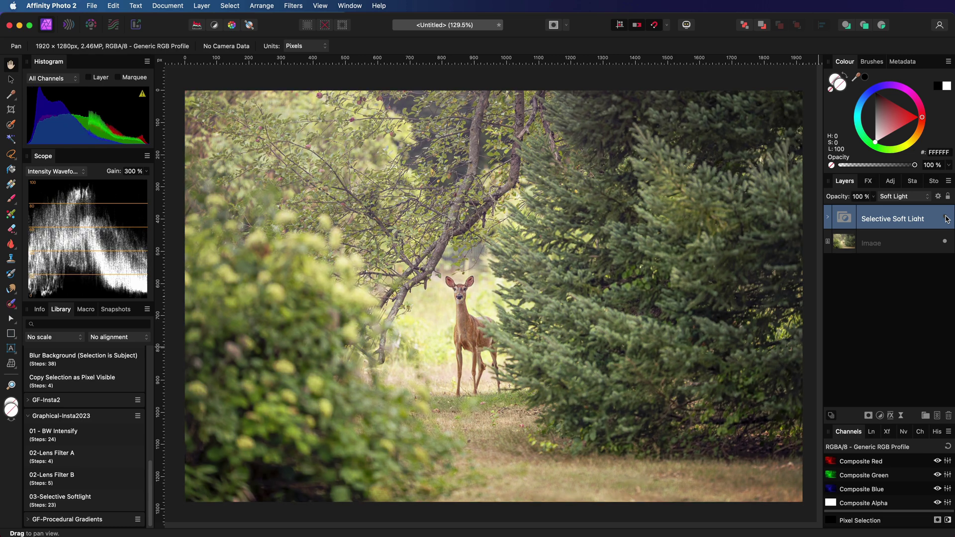
{"action": "left_click", "coordinate": [945, 217]}
{"action": "left_click", "coordinate": [845, 246]}
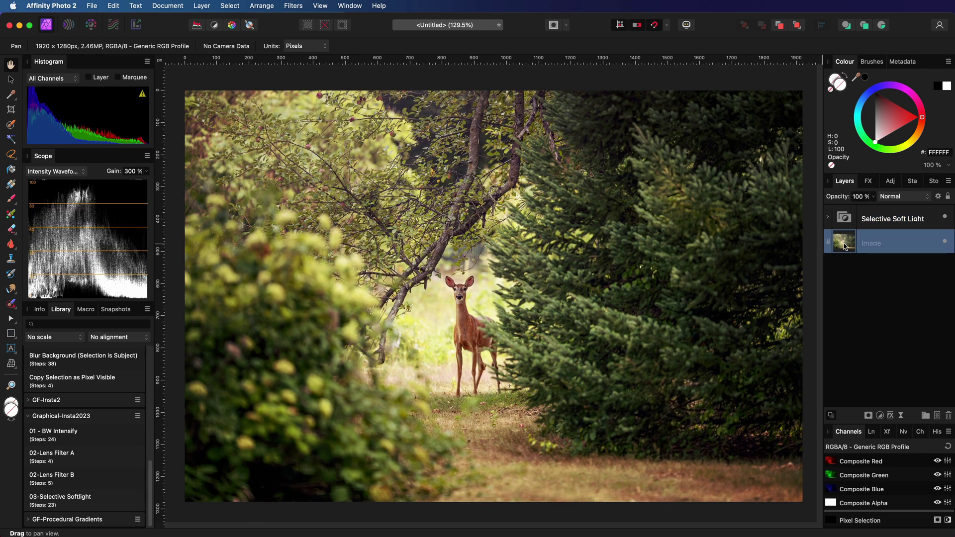
Step: Add a Selective Colour adjustment and add yellow and black to its Yellows range
{"action": "left_click", "coordinate": [885, 418]}
{"action": "type", "text": "sel"}
{"action": "key", "text": "Return"}
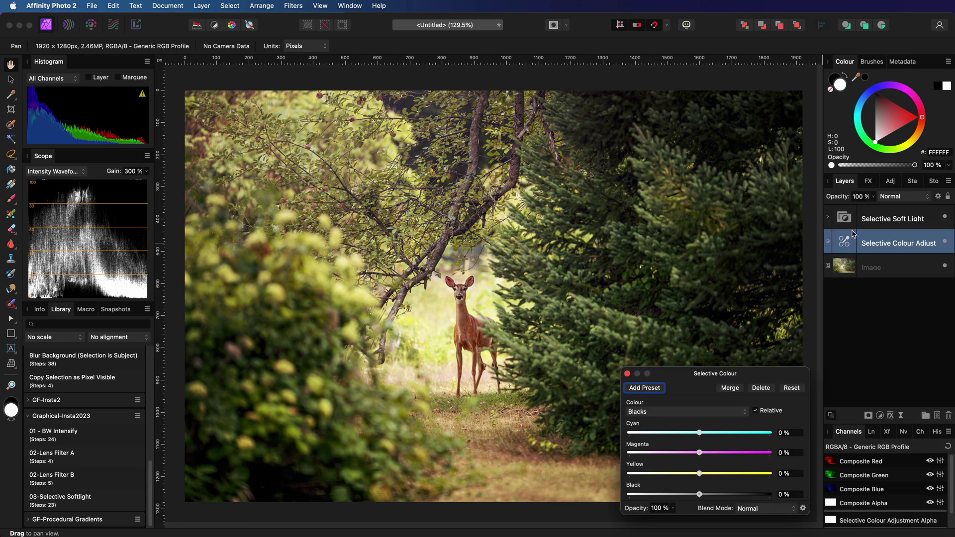
{"action": "left_click", "coordinate": [739, 410]}
{"action": "left_click", "coordinate": [688, 340]}
{"action": "left_click_drag", "start_coordinate": [700, 473], "coordinate": [719, 473]}
{"action": "mouse_move", "coordinate": [700, 494]}
{"action": "left_mouse_down"}
{"action": "mouse_move", "coordinate": [751, 496]}
{"action": "mouse_move", "coordinate": [699, 496]}
{"action": "left_mouse_up"}
Step: Adjust the Greens range, then set Whites cyan to 10% with more black and less yellow
{"action": "left_click", "coordinate": [686, 412]}
{"action": "left_click", "coordinate": [646, 425]}
{"action": "left_click", "coordinate": [687, 412]}
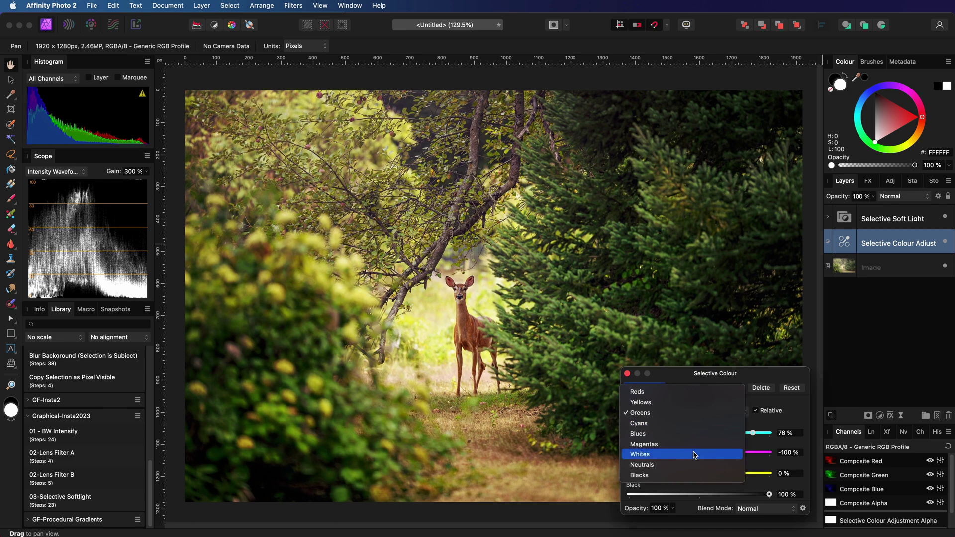
{"action": "left_click", "coordinate": [693, 454]}
{"action": "left_click_drag", "start_coordinate": [700, 432], "coordinate": [706, 433]}
{"action": "left_click_drag", "start_coordinate": [699, 494], "coordinate": [674, 474]}
Step: Add cyan to the Blacks range, close Selective Colour, and compare with the adjustment hidden
{"action": "left_click", "coordinate": [686, 412]}
{"action": "left_click", "coordinate": [647, 434]}
{"action": "left_click_drag", "start_coordinate": [699, 432], "coordinate": [723, 442]}
{"action": "left_click", "coordinate": [627, 374]}
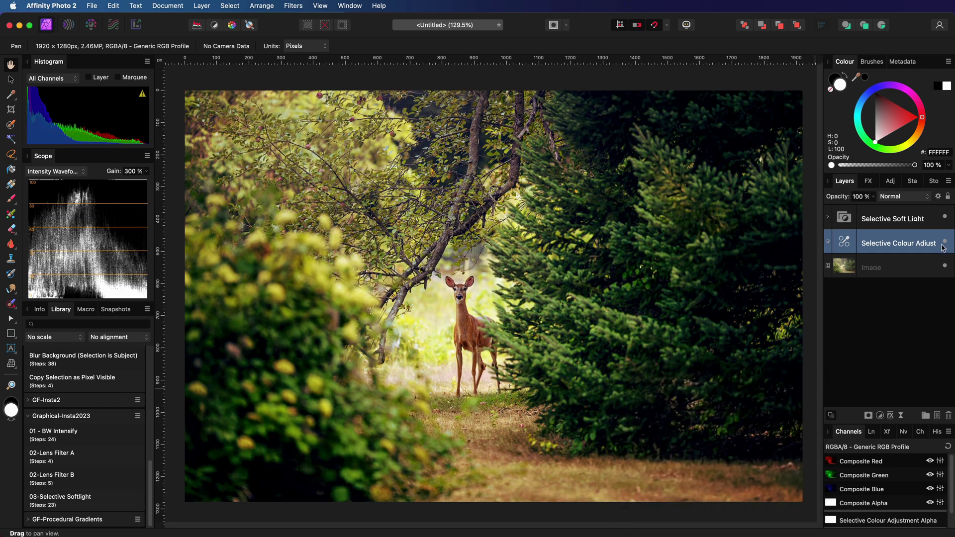
{"action": "left_click", "coordinate": [946, 244]}
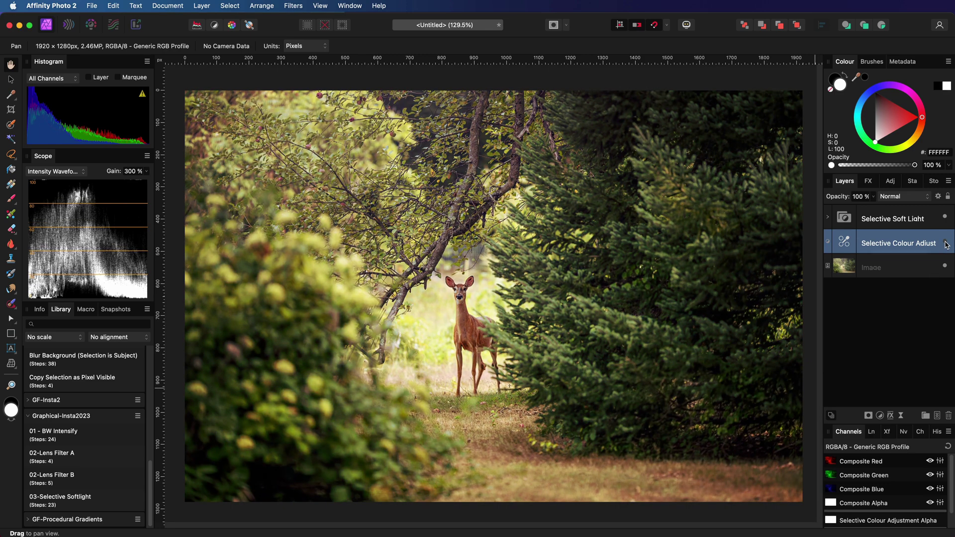
{"action": "left_click", "coordinate": [945, 243]}
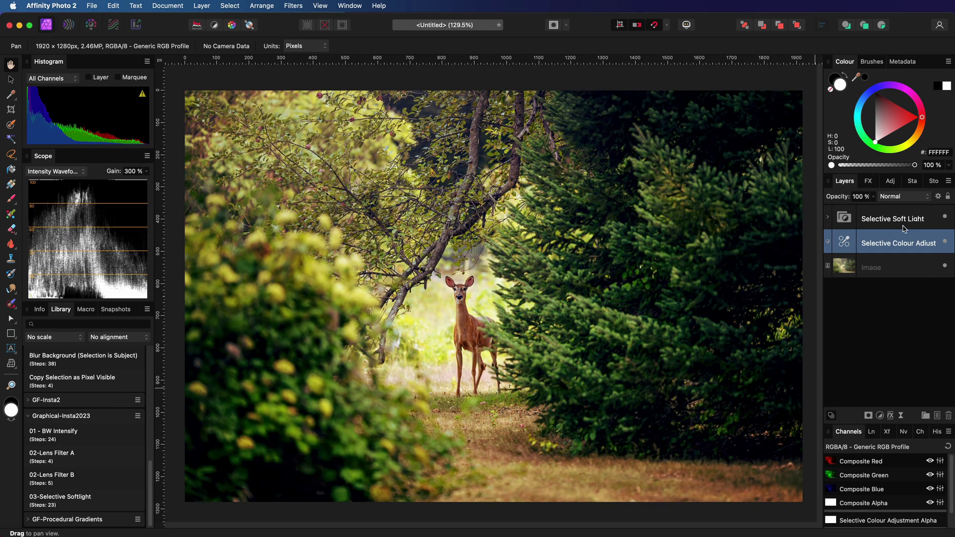